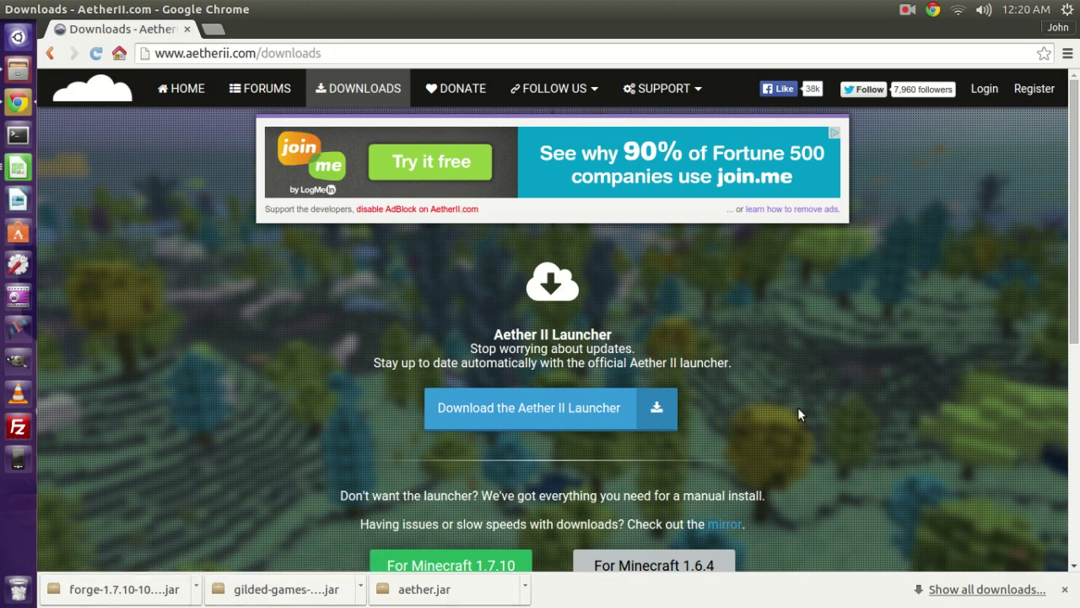
View the manual-install files for Minecraft 1.7.10 on the download page, and open the local Downloads folder.
{"action": "scroll", "coordinate": [808, 406], "scroll_direction": "down", "scroll_amount": 1}
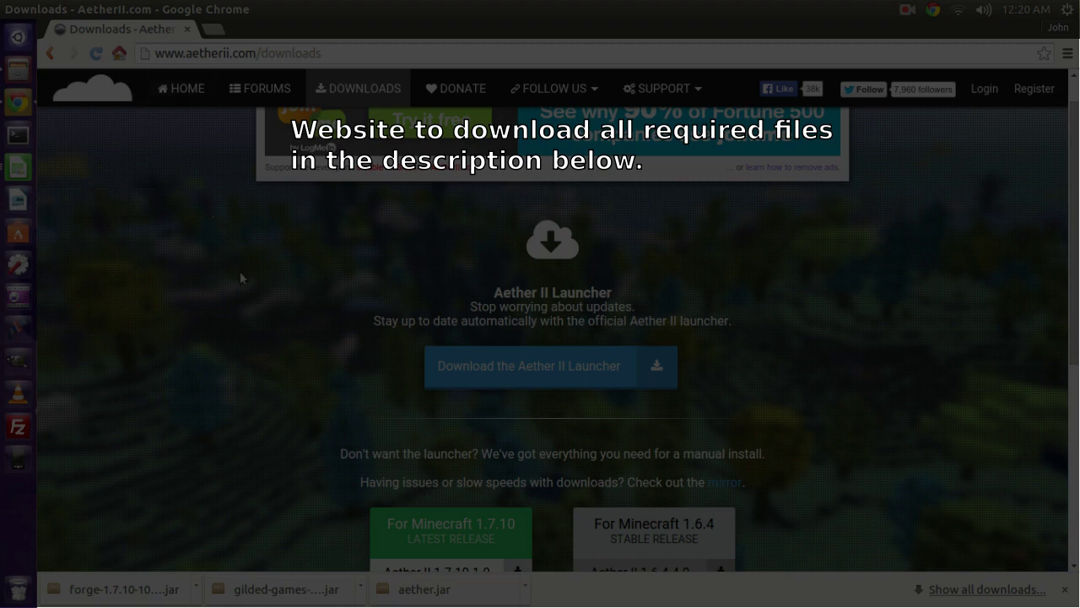
{"action": "scroll", "coordinate": [213, 350], "scroll_direction": "down", "scroll_amount": 5}
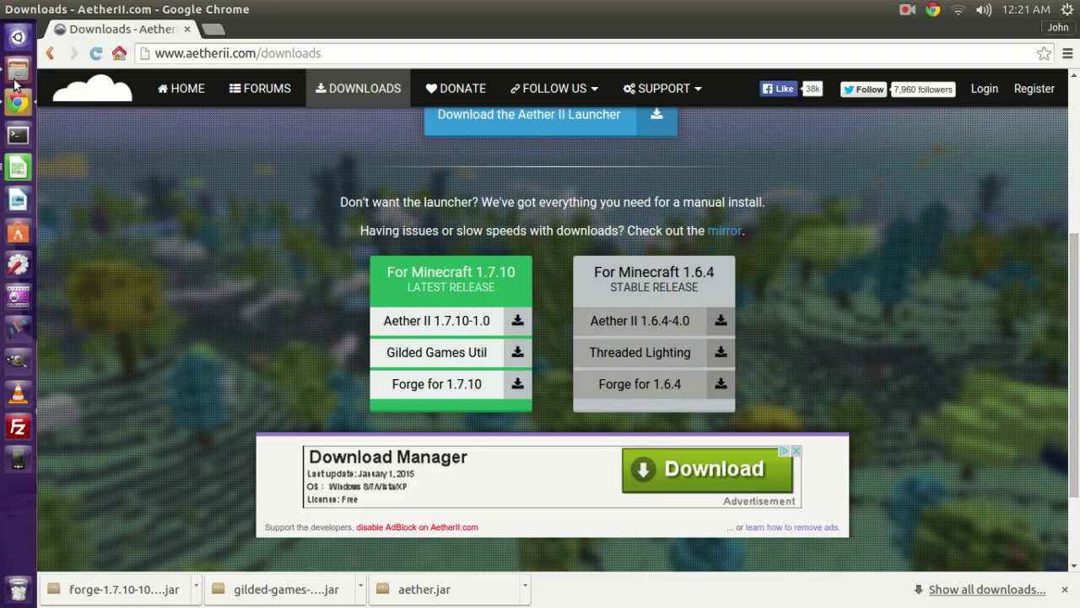
{"action": "left_click", "coordinate": [18, 69]}
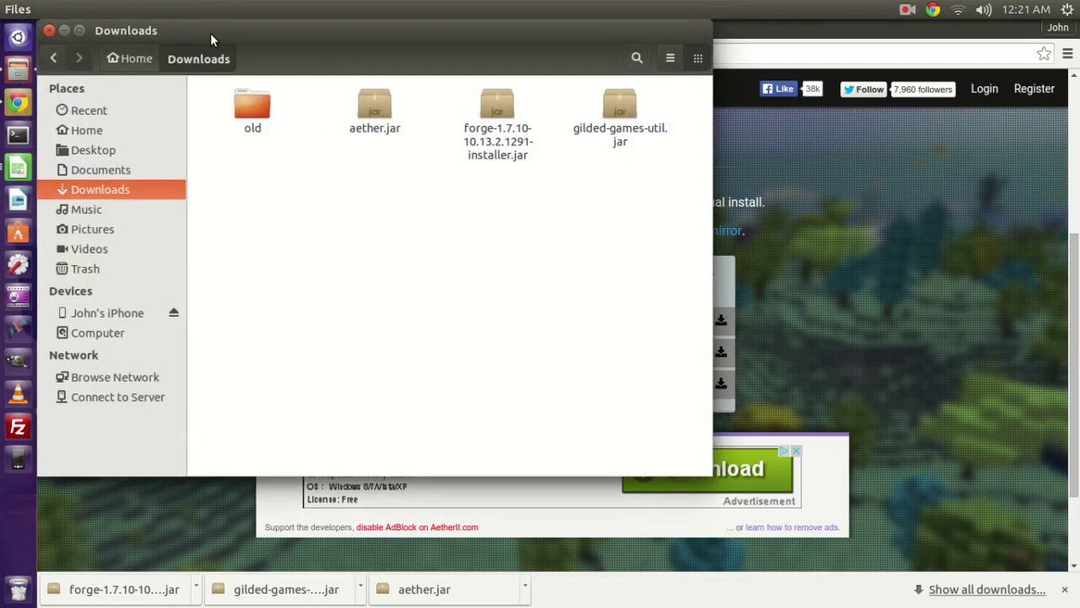
{"action": "left_click_drag", "start_coordinate": [210, 33], "coordinate": [352, 99]}
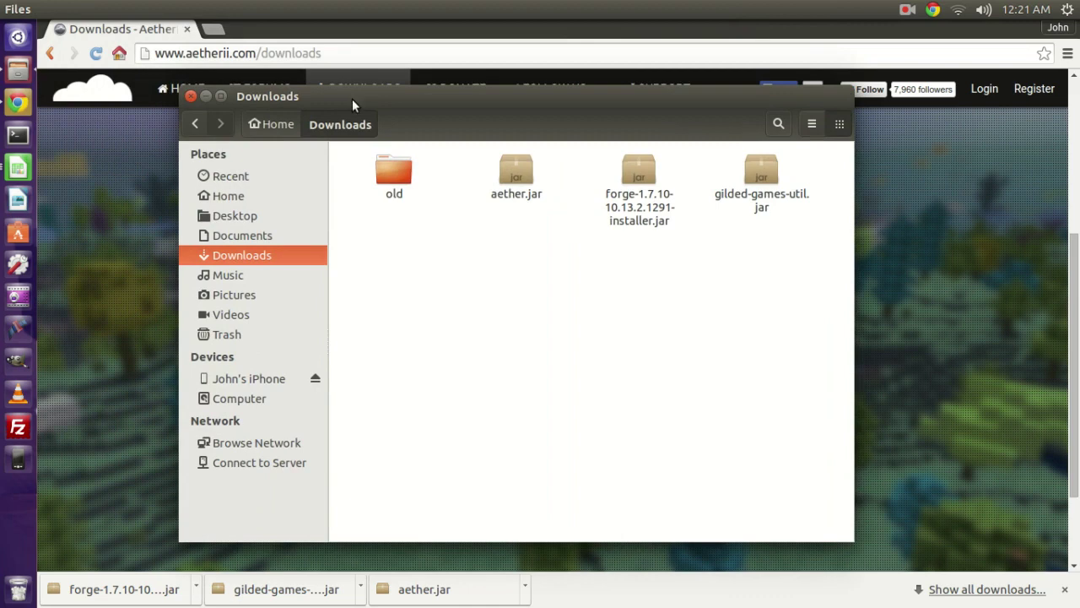
Try to run forge-1.7.10-10.13.2.1291-installer.jar from the Downloads folder.
{"action": "double_click", "coordinate": [646, 175]}
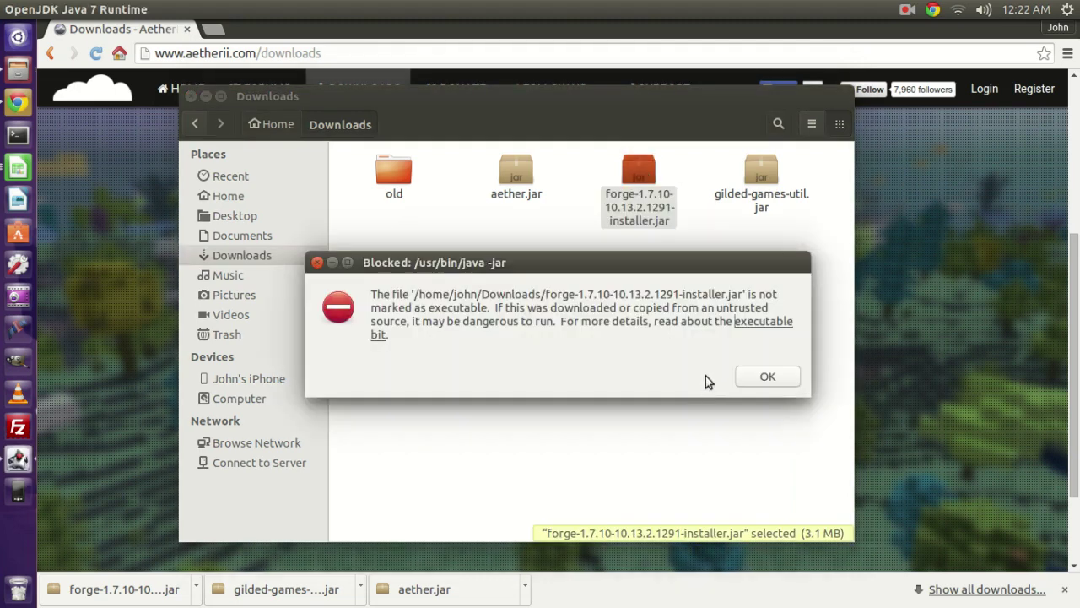
{"action": "left_click", "coordinate": [770, 378]}
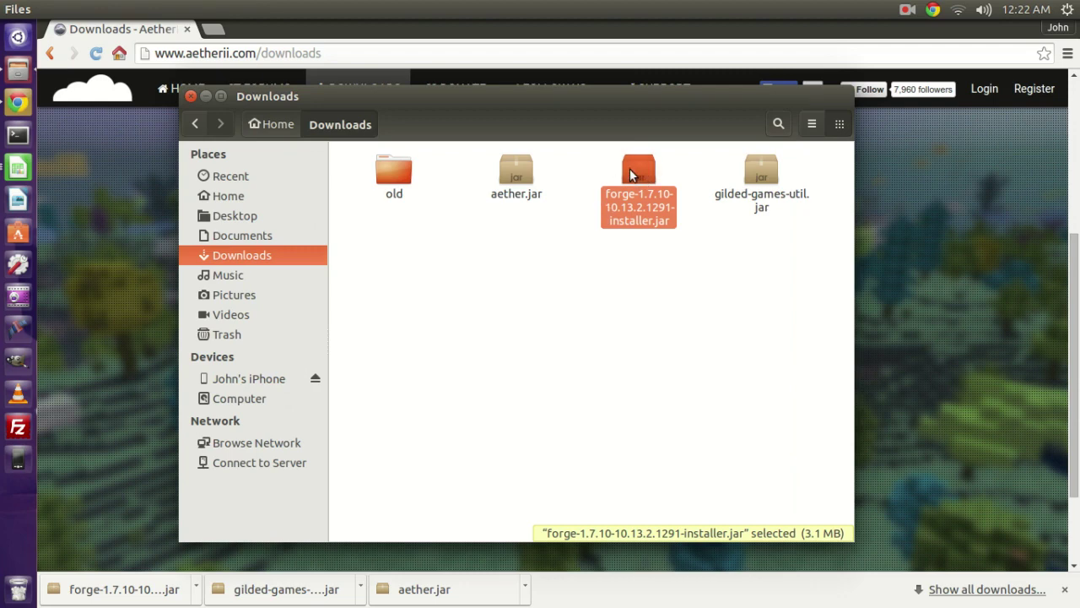
{"action": "double_click", "coordinate": [630, 168]}
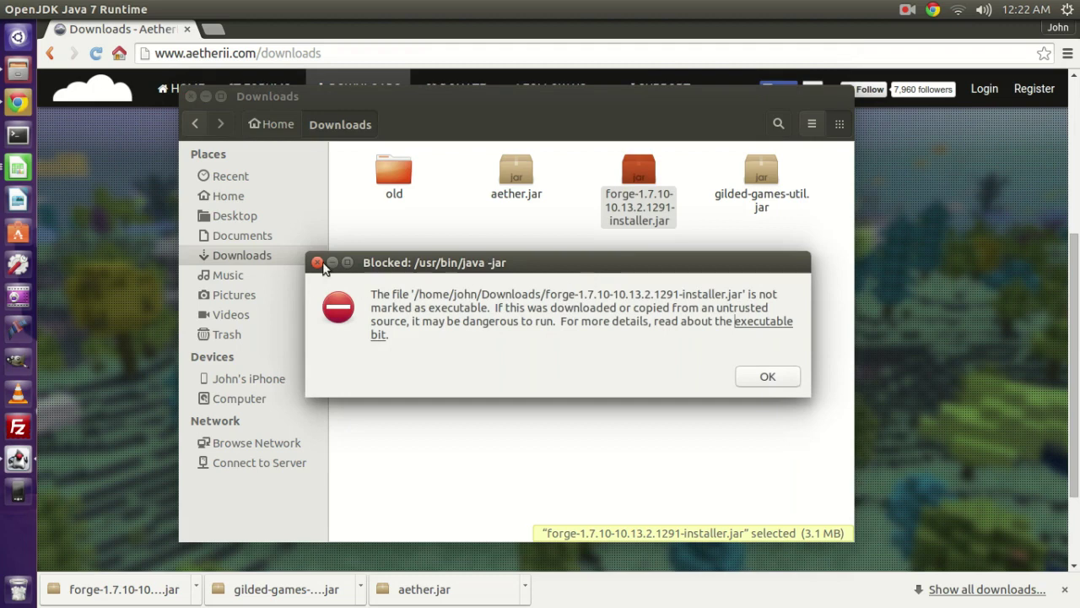
{"action": "left_click", "coordinate": [317, 262]}
Change the permissions of forge-1.7.10-10.13.2.1291-installer.jar to allow executing the file as a program.
{"action": "right_click", "coordinate": [638, 174]}
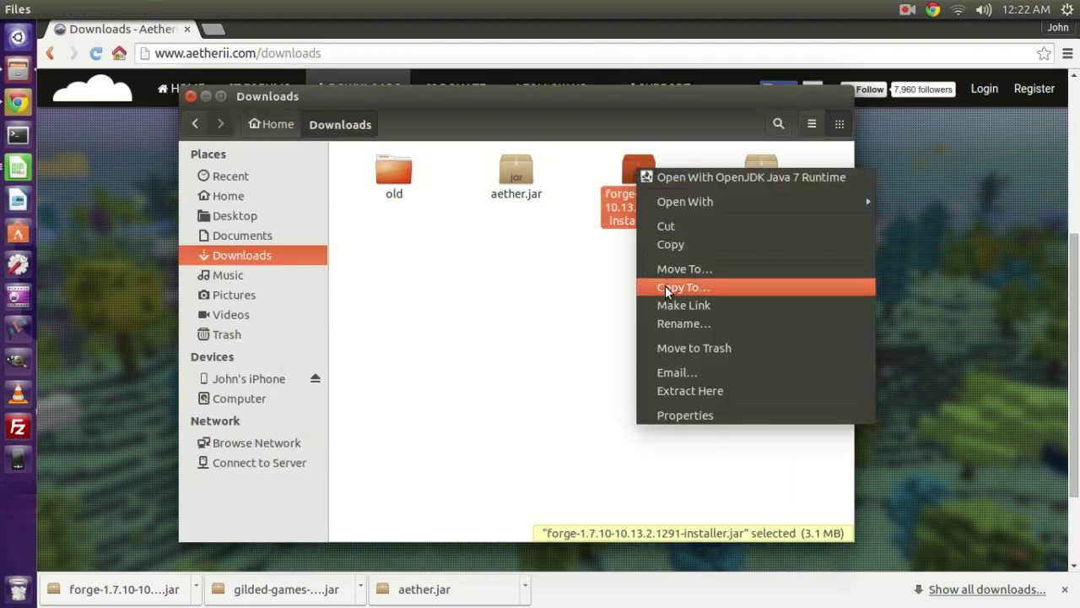
{"action": "left_click", "coordinate": [700, 415]}
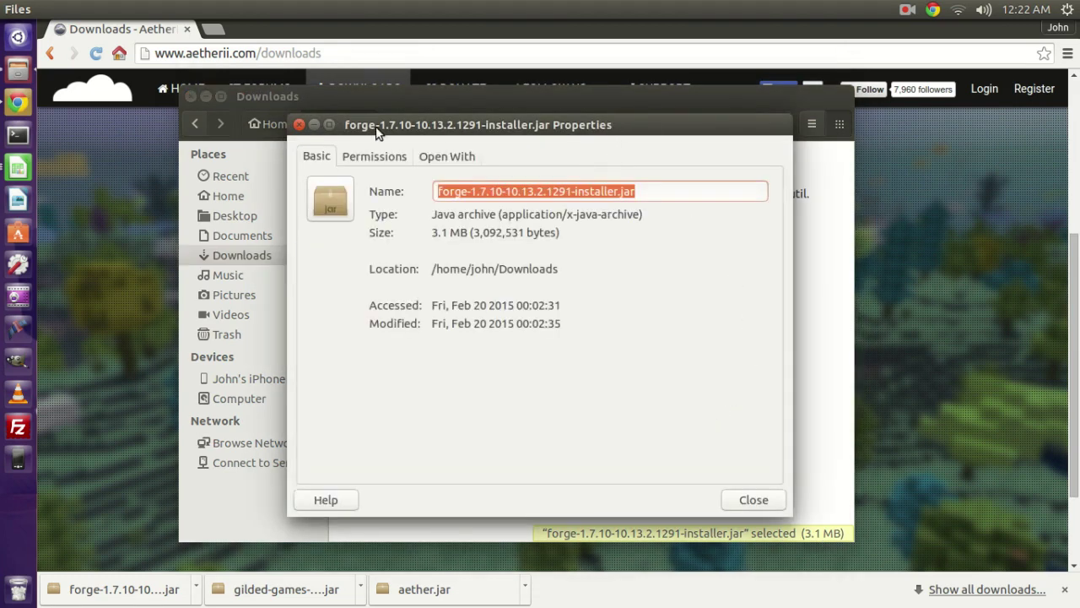
{"action": "left_click", "coordinate": [381, 158]}
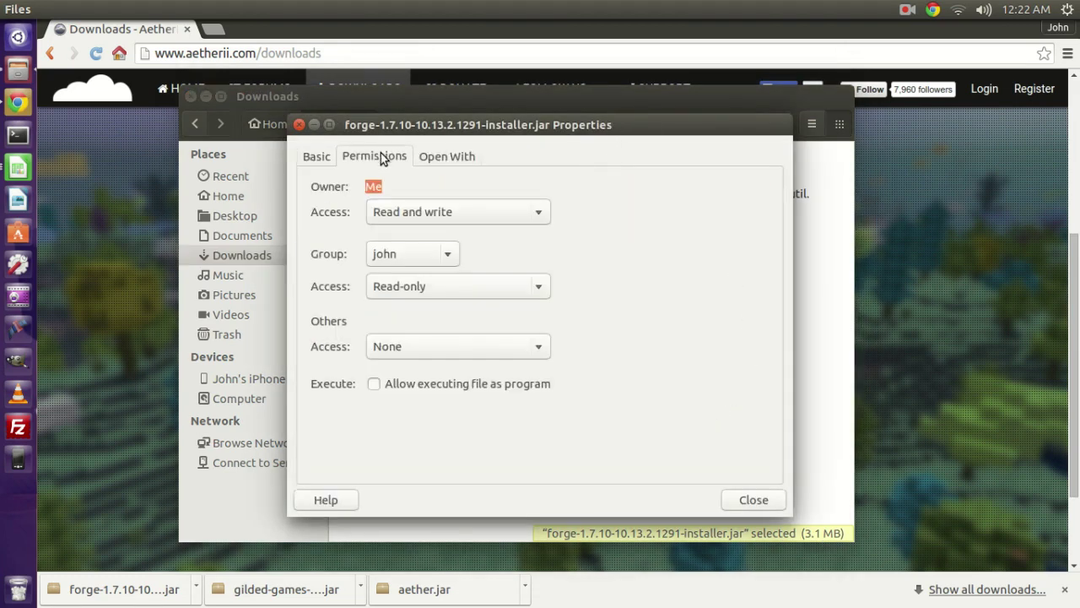
{"action": "left_click", "coordinate": [374, 384]}
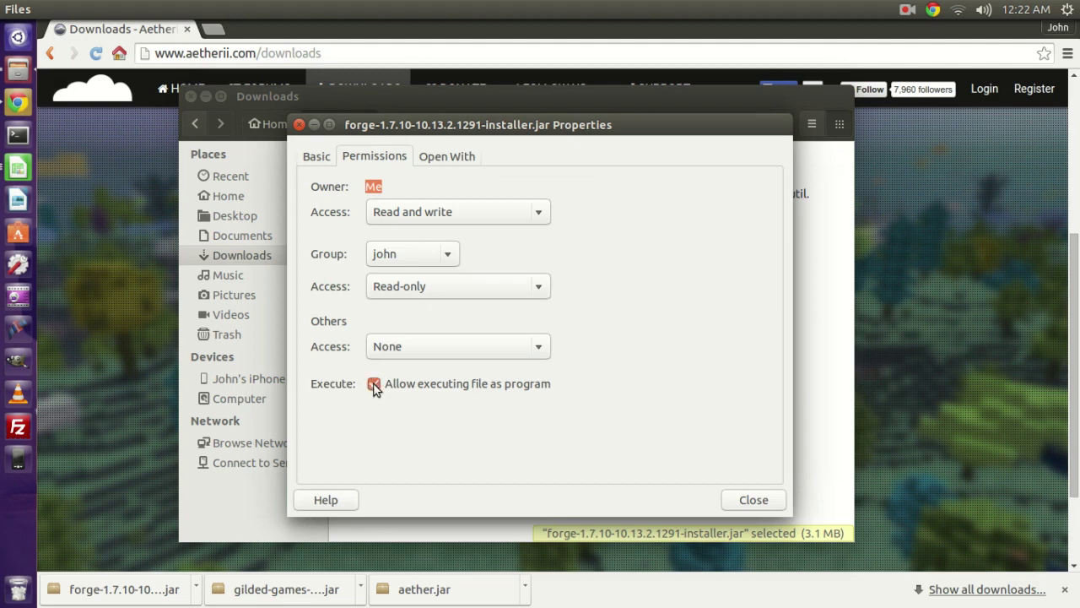
{"action": "left_click", "coordinate": [752, 500]}
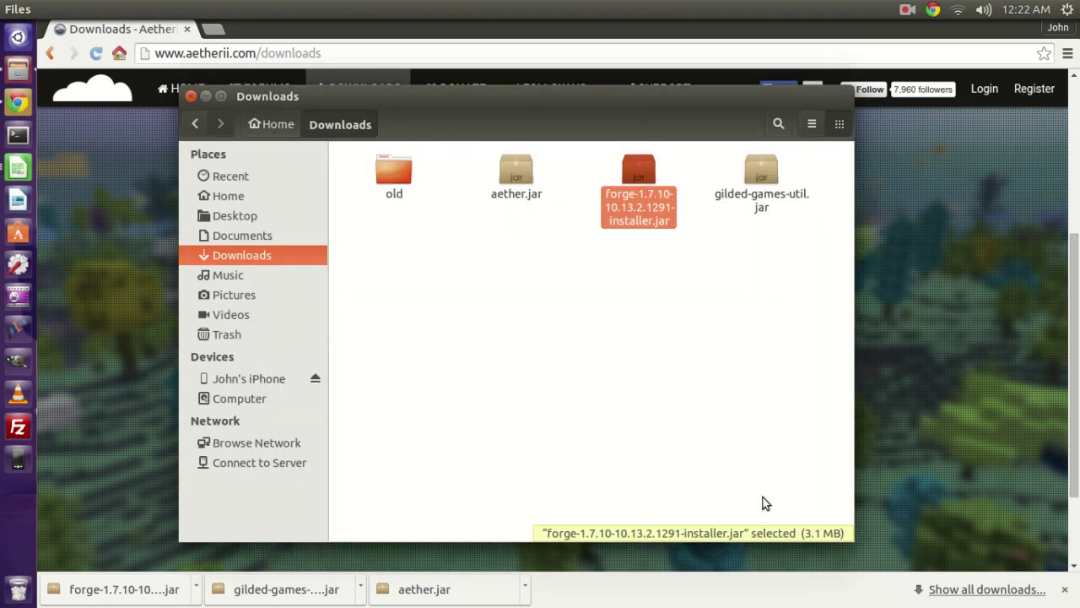
Run the Forge installer and install the client into the .minecraft folder.
{"action": "double_click", "coordinate": [641, 174]}
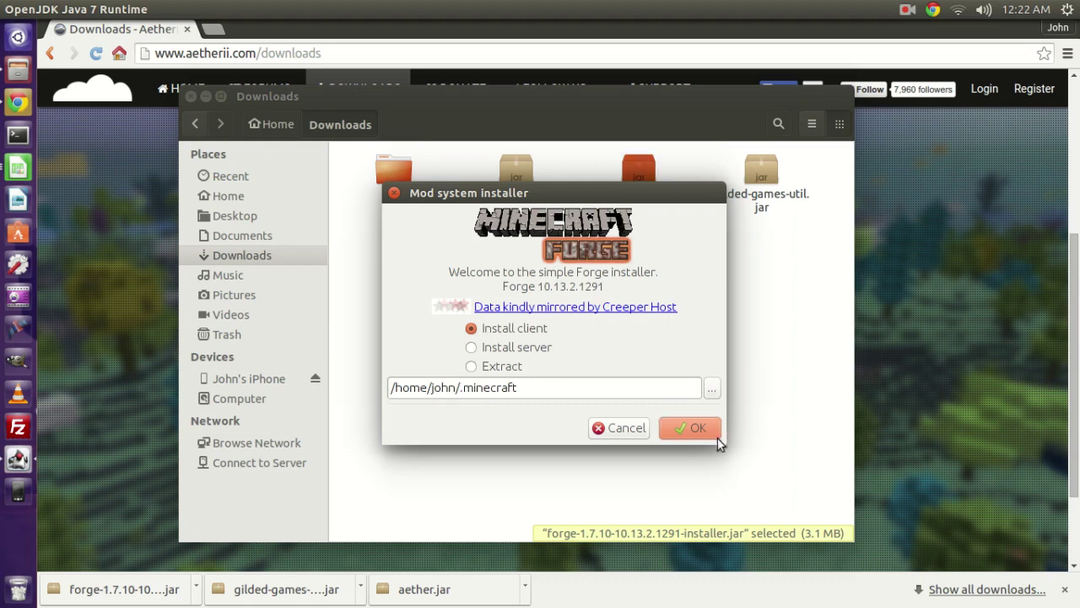
{"action": "left_click", "coordinate": [688, 429]}
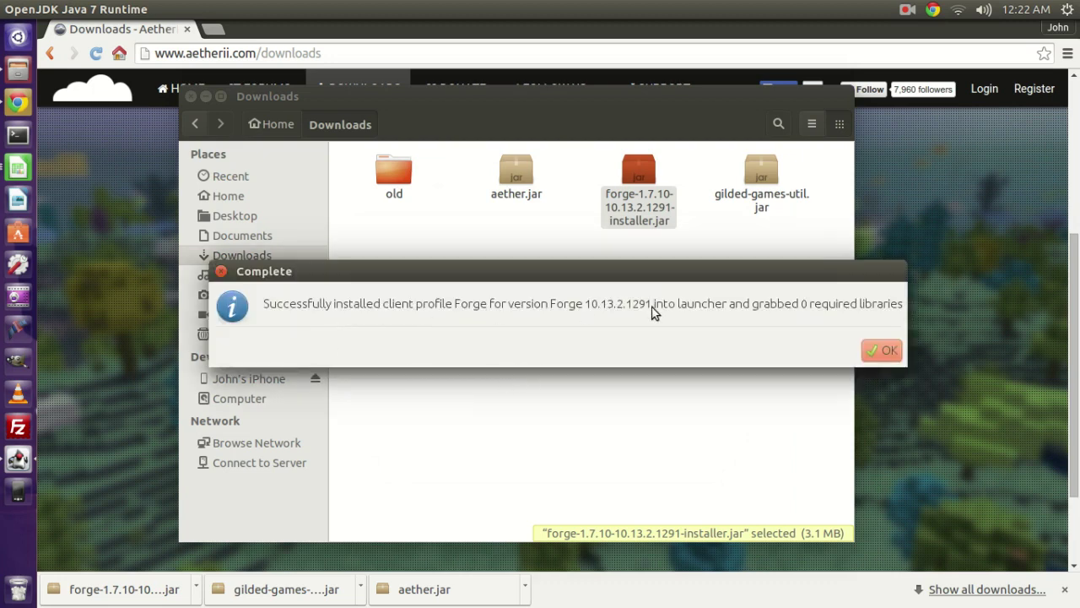
{"action": "left_click", "coordinate": [884, 352]}
{"action": "left_click", "coordinate": [673, 361]}
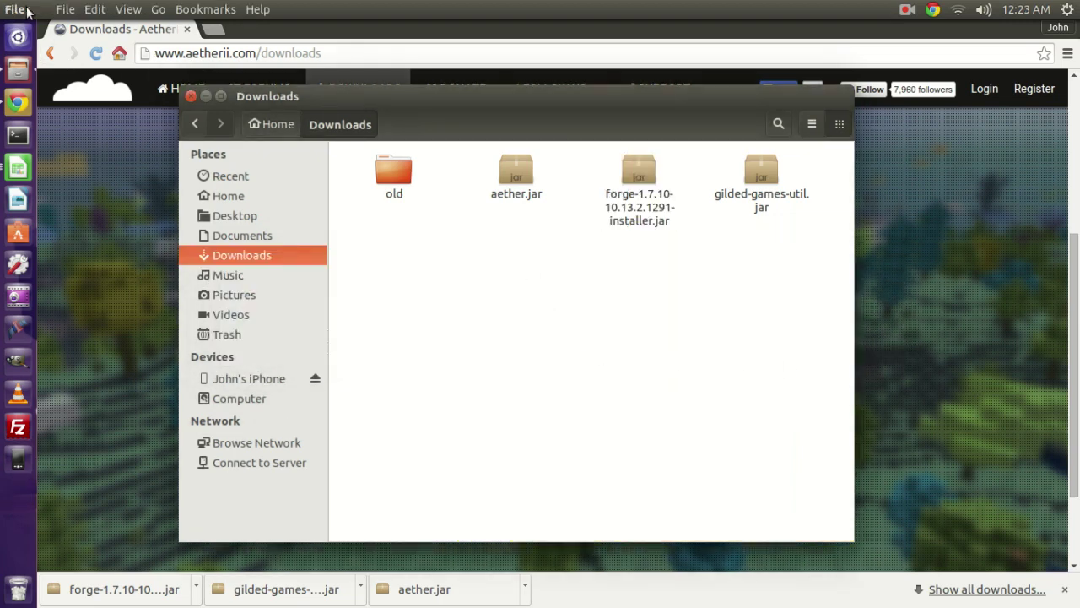
Get the browser out of the way and start the Minecraft launcher from Minecraft.jar on the desktop.
{"action": "left_click", "coordinate": [76, 28]}
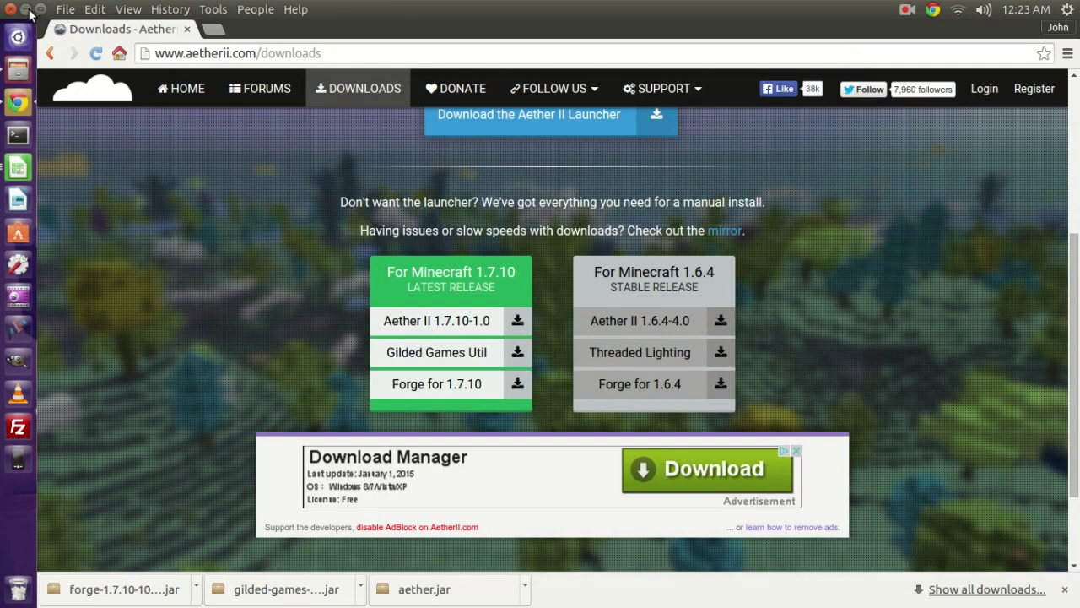
{"action": "key", "text": "alt+Tab"}
{"action": "double_click", "coordinate": [107, 57]}
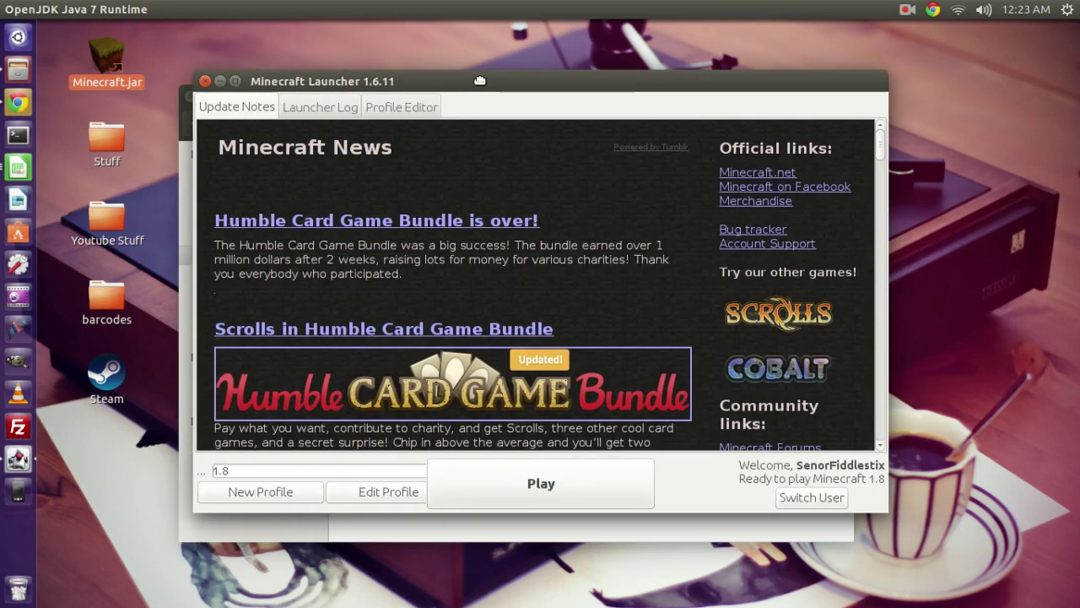
Create a new launcher profile named AetherII.
{"action": "left_click", "coordinate": [256, 493]}
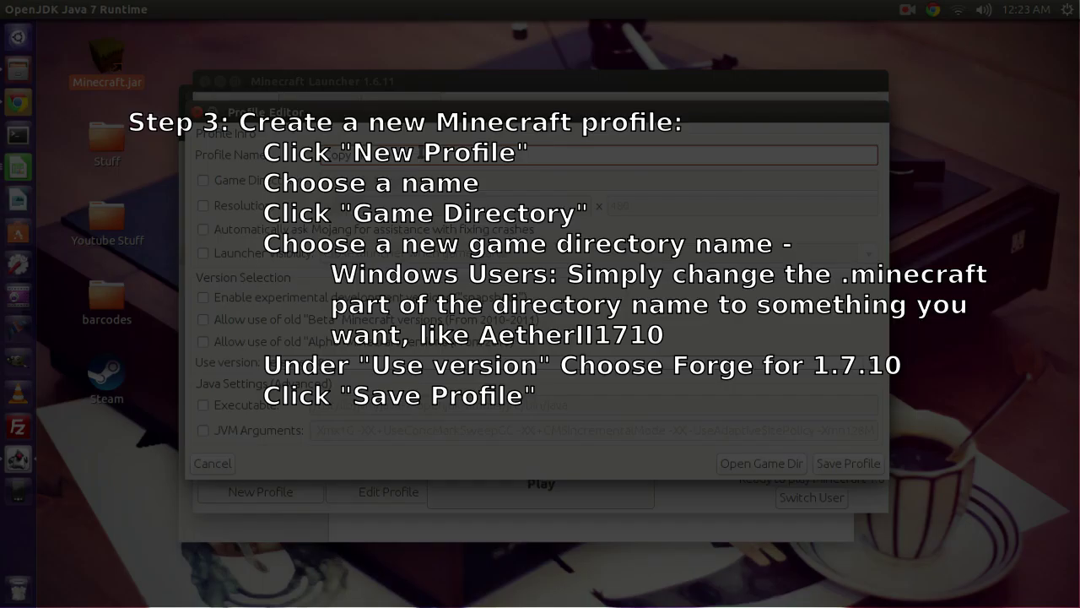
{"action": "triple_click", "coordinate": [419, 152]}
{"action": "type", "text": "Aethe"}
Enable a custom game directory for the profile and set it to minecraftProfiles/aetherII inside the home folder.
{"action": "left_click", "coordinate": [205, 182]}
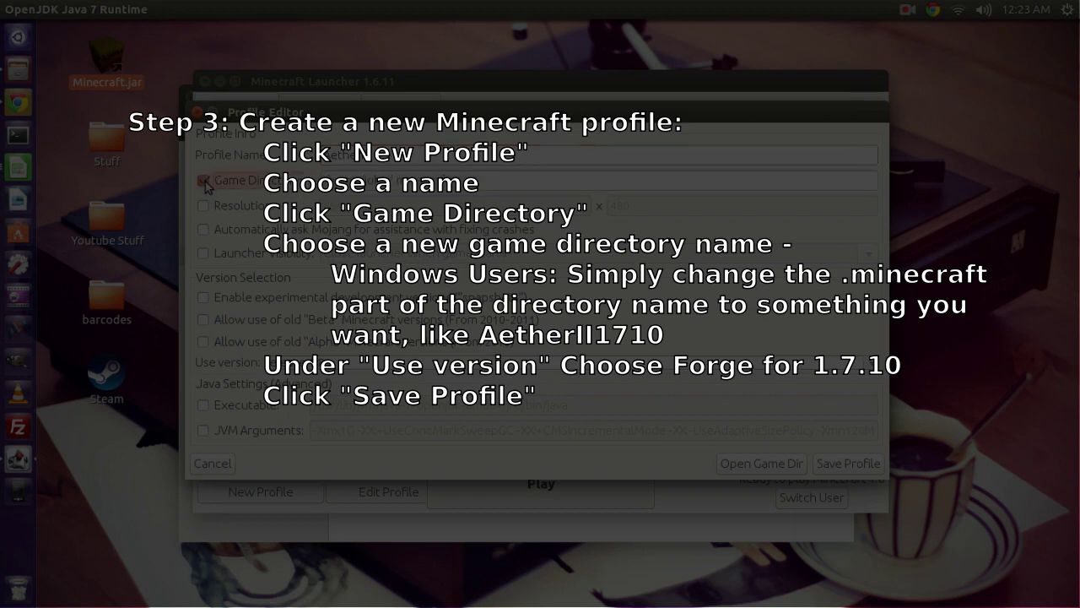
{"action": "left_click", "coordinate": [462, 177]}
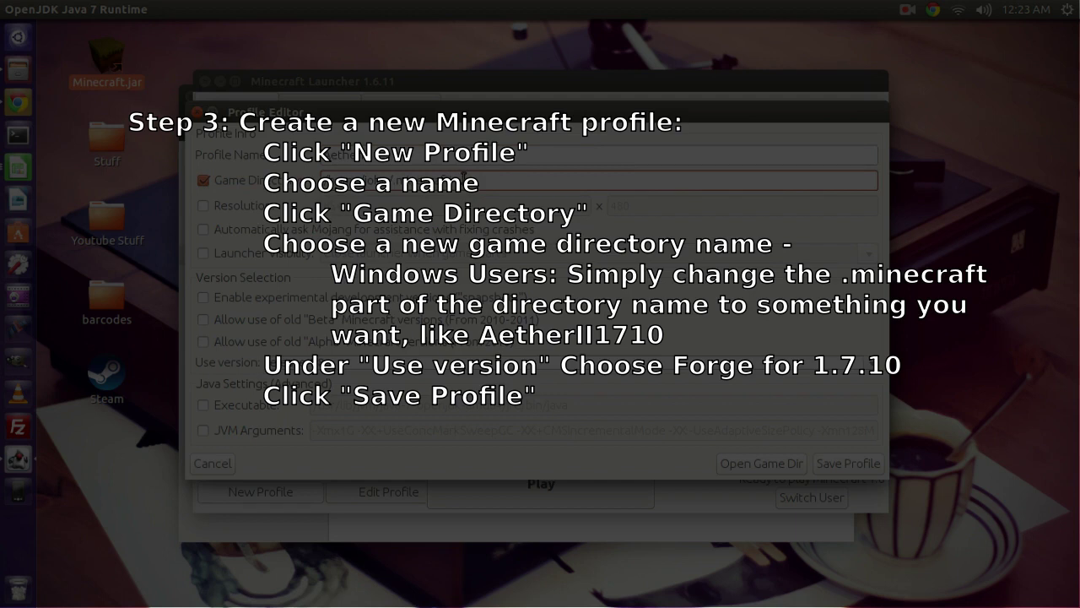
{"action": "left_click_drag", "start_coordinate": [452, 179], "coordinate": [396, 179]}
{"action": "key", "text": "BackSpace"}
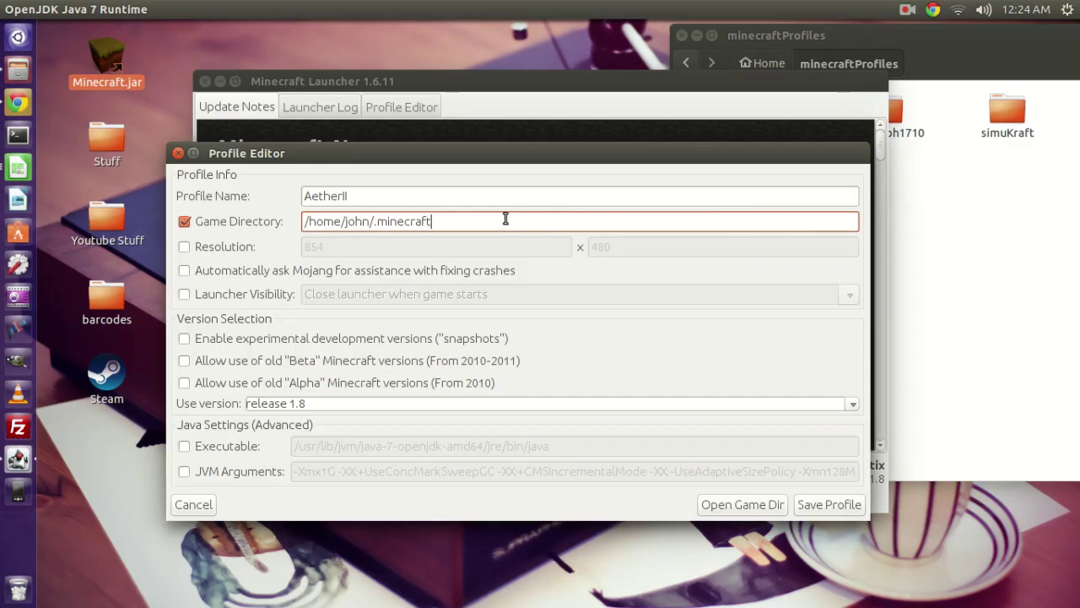
{"action": "left_click_drag", "start_coordinate": [503, 219], "coordinate": [376, 224]}
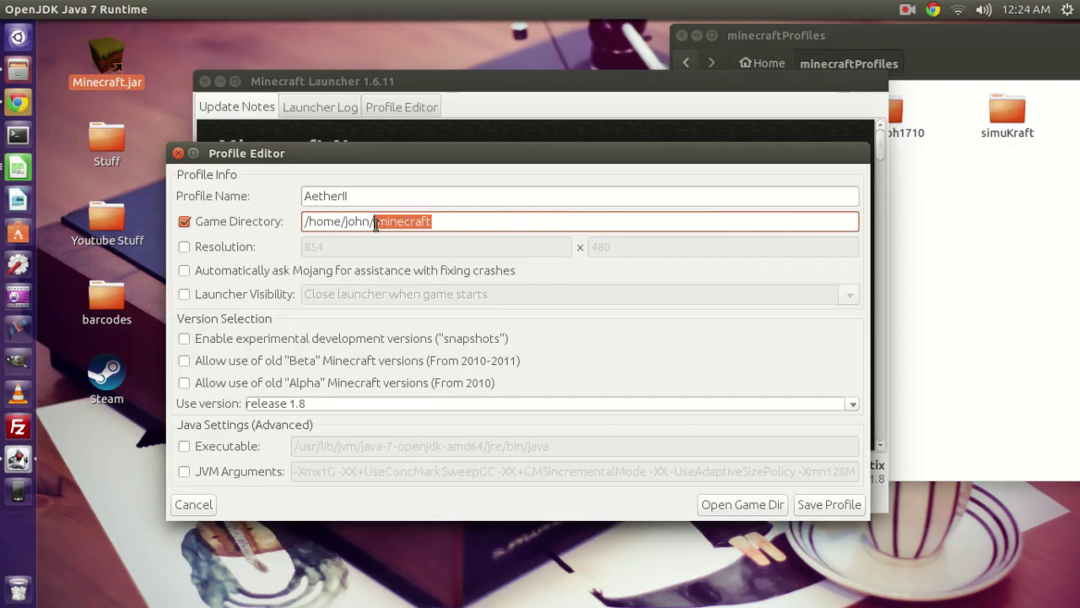
{"action": "type", "text": "min"}
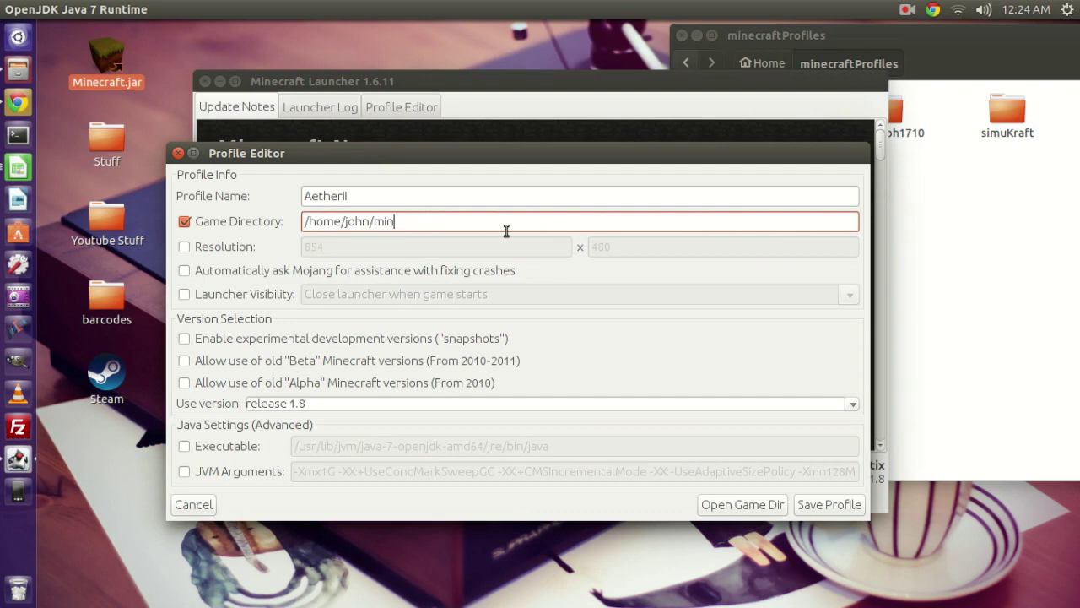
{"action": "type", "text": "ecraftProfiles/aetherII"}
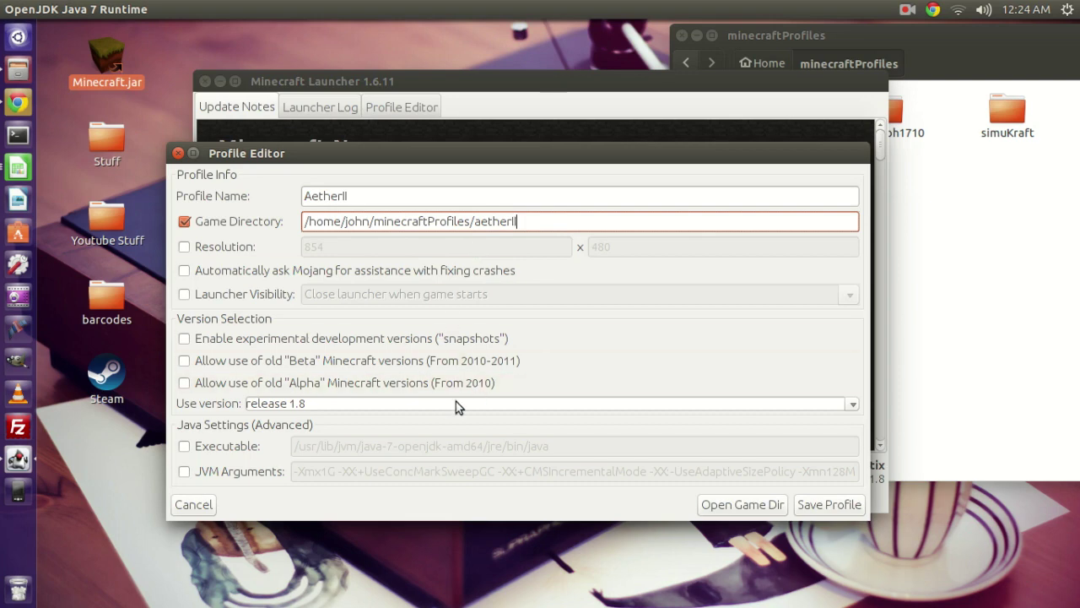
Set the profile's version to release 1.7.10-Forge10.13.2.1291 and save the profile.
{"action": "left_click", "coordinate": [280, 406]}
{"action": "scroll", "coordinate": [401, 488], "scroll_direction": "down", "scroll_amount": 10}
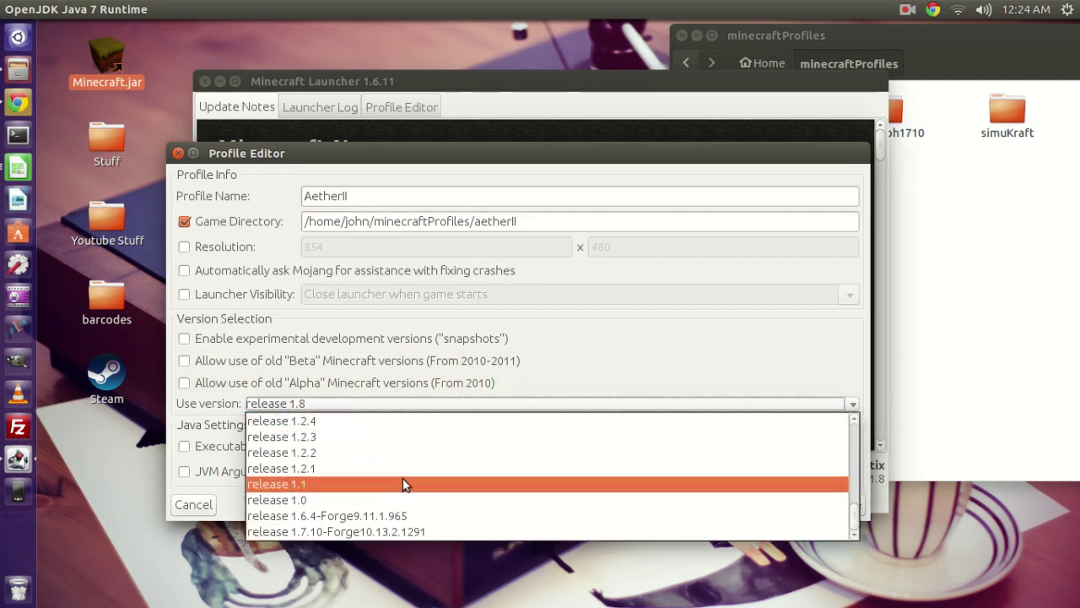
{"action": "left_click", "coordinate": [329, 533]}
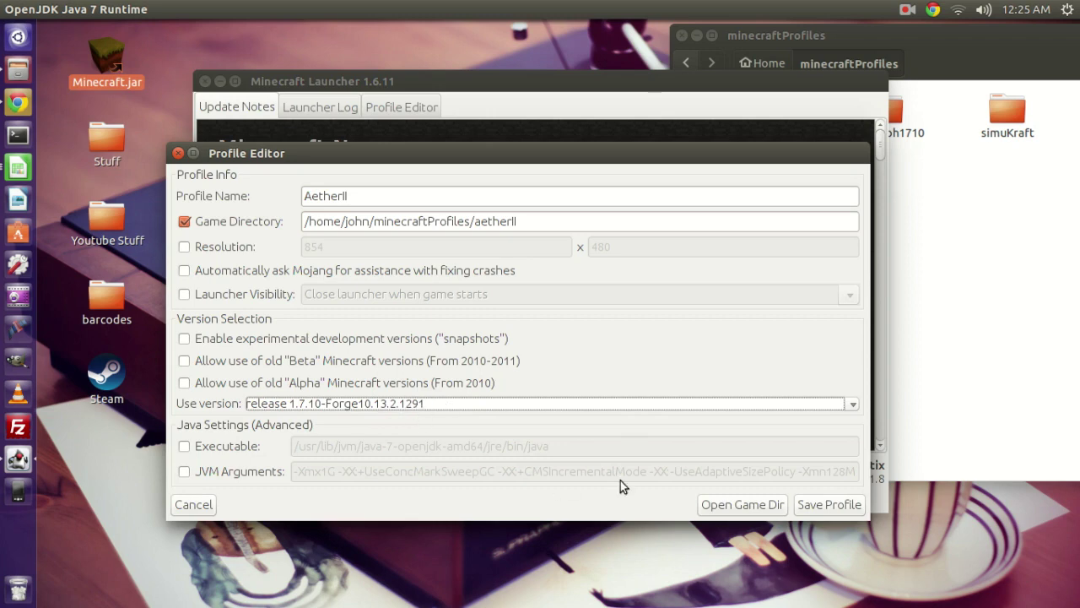
{"action": "left_click", "coordinate": [825, 505]}
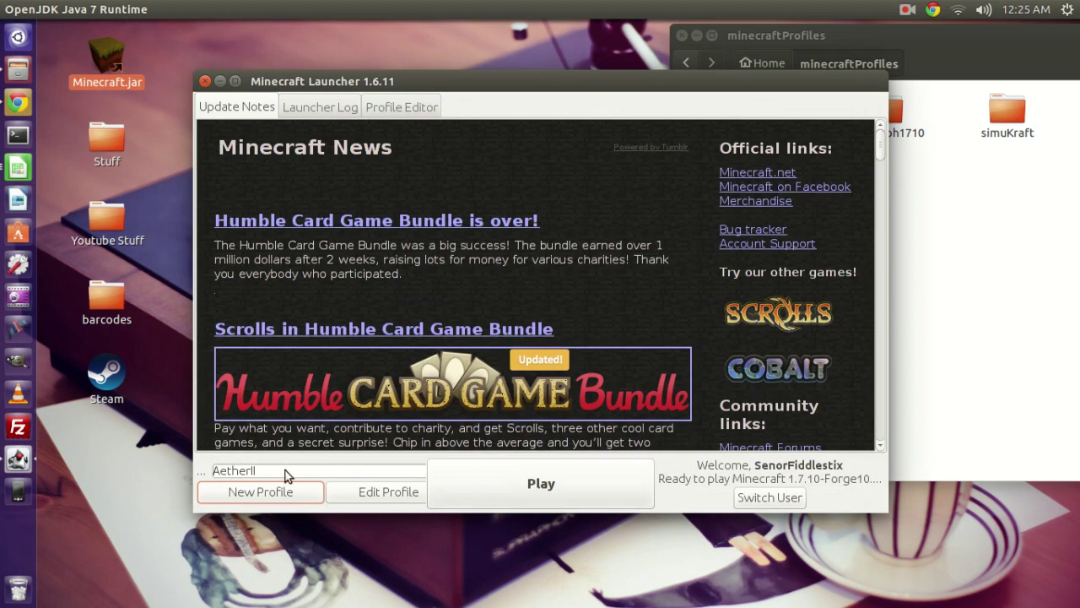
Select the AetherII profile in the launcher and start the game with it.
{"action": "left_click", "coordinate": [285, 470]}
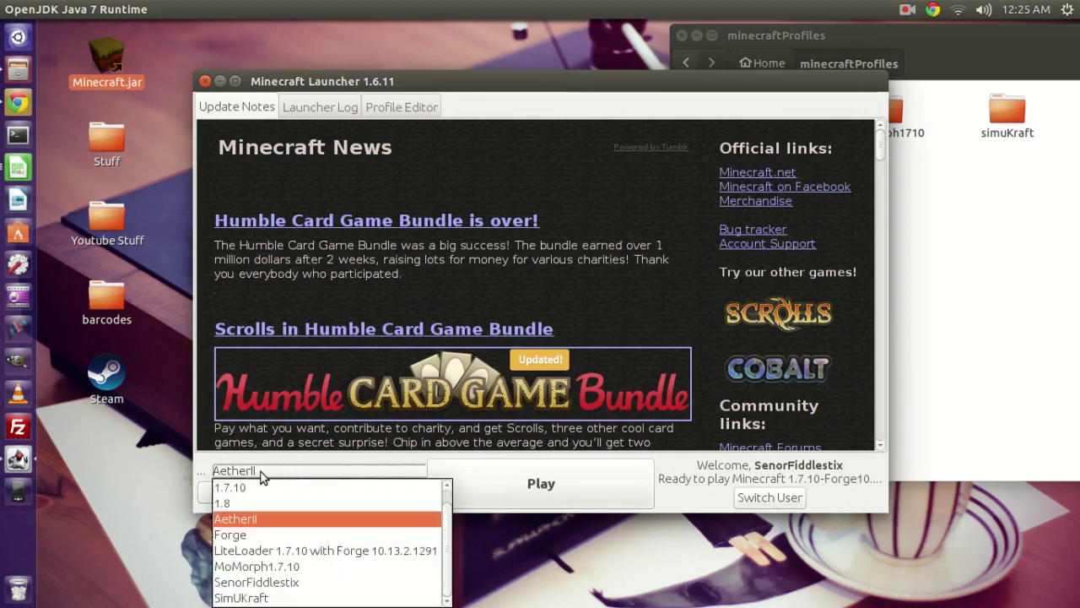
{"action": "left_click", "coordinate": [252, 519]}
{"action": "left_click", "coordinate": [541, 494]}
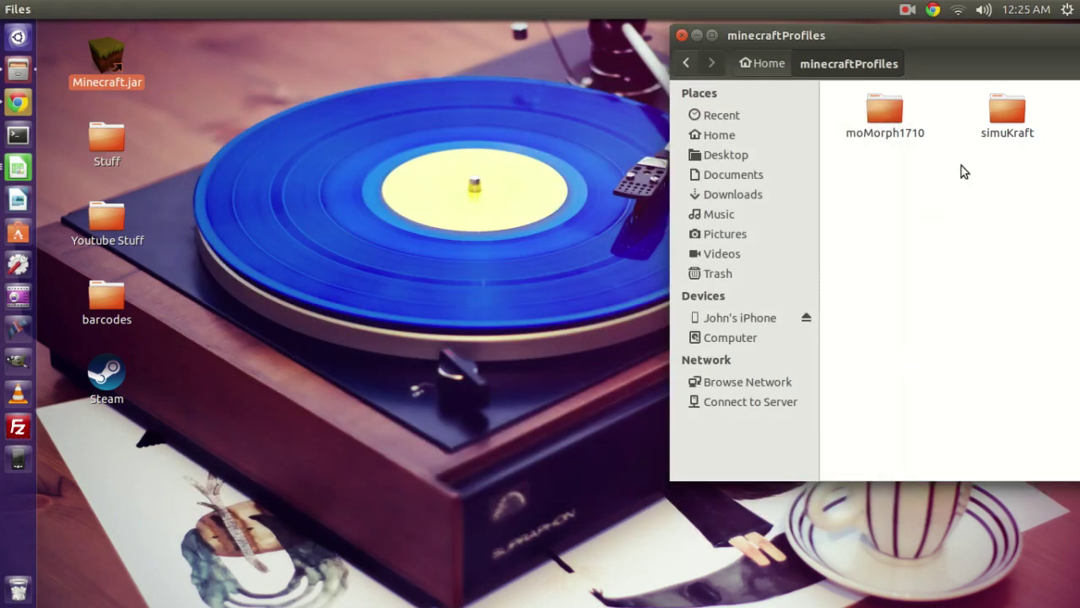
Open the mods folder inside minecraftProfiles/aetherII, quitting Minecraft once it has loaded.
{"action": "left_click_drag", "start_coordinate": [948, 38], "coordinate": [546, 66]}
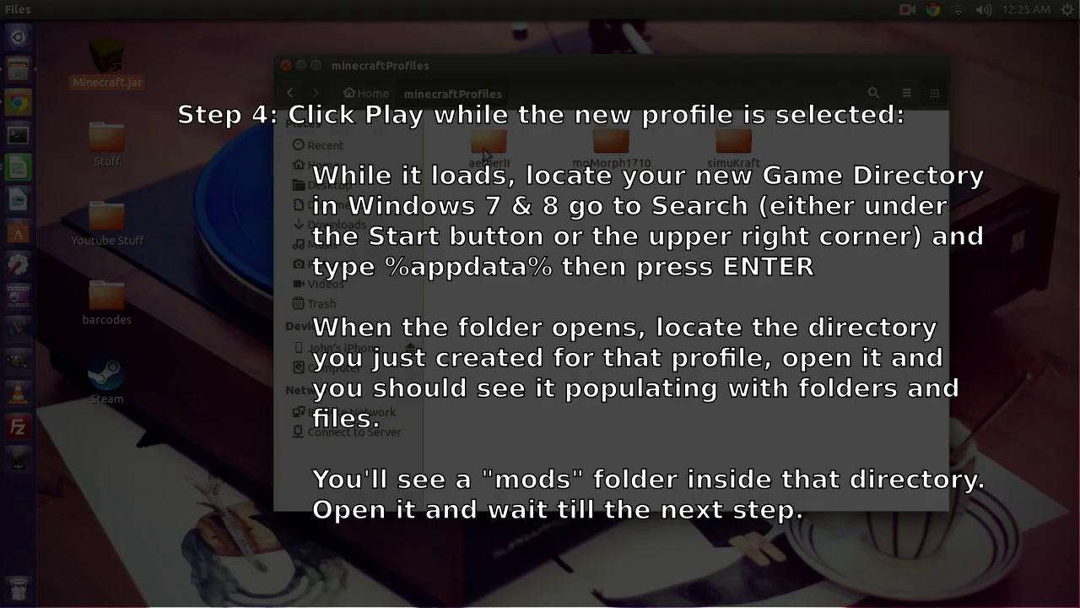
{"action": "left_click", "coordinate": [491, 144]}
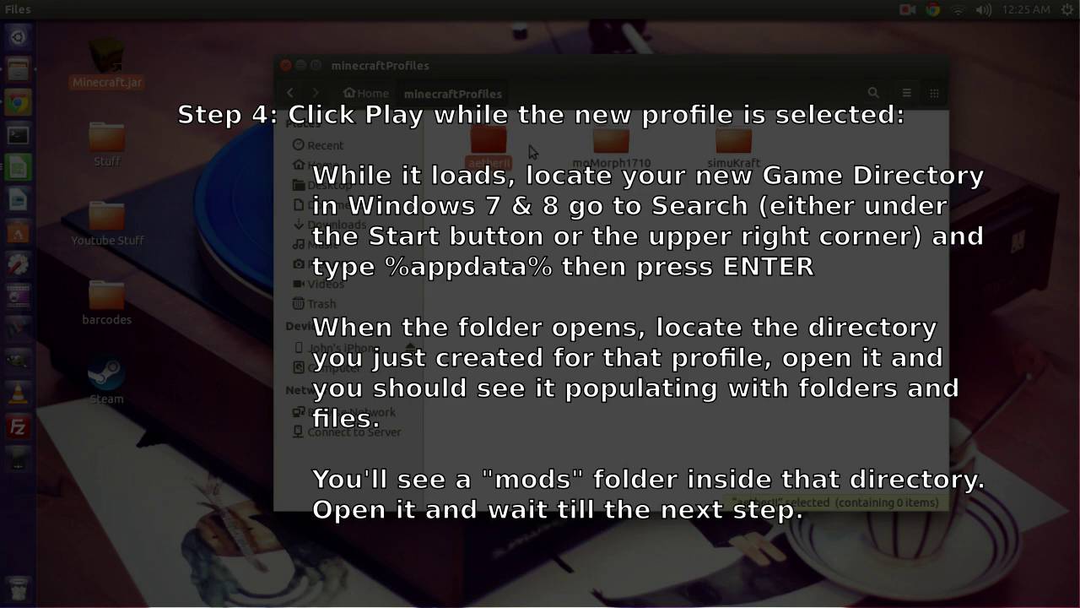
{"action": "double_click", "coordinate": [490, 144]}
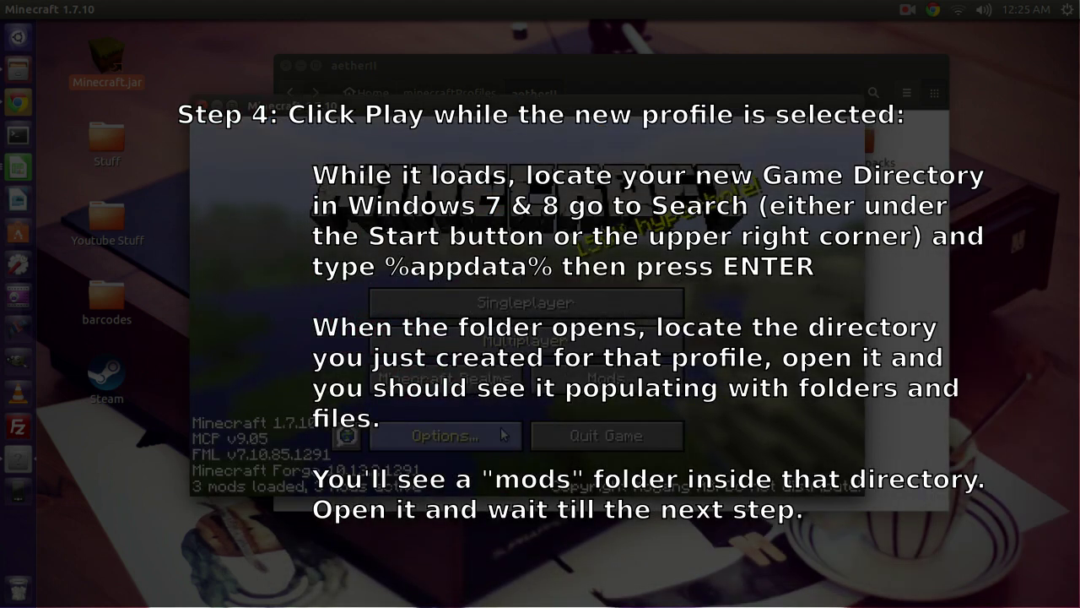
{"action": "left_click", "coordinate": [609, 438]}
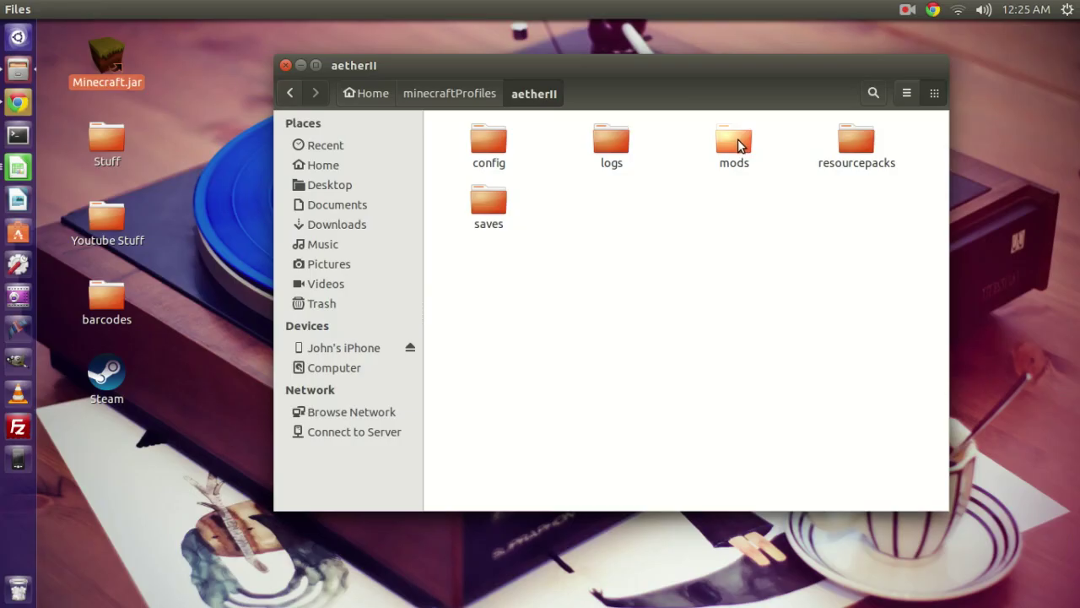
{"action": "double_click", "coordinate": [737, 145]}
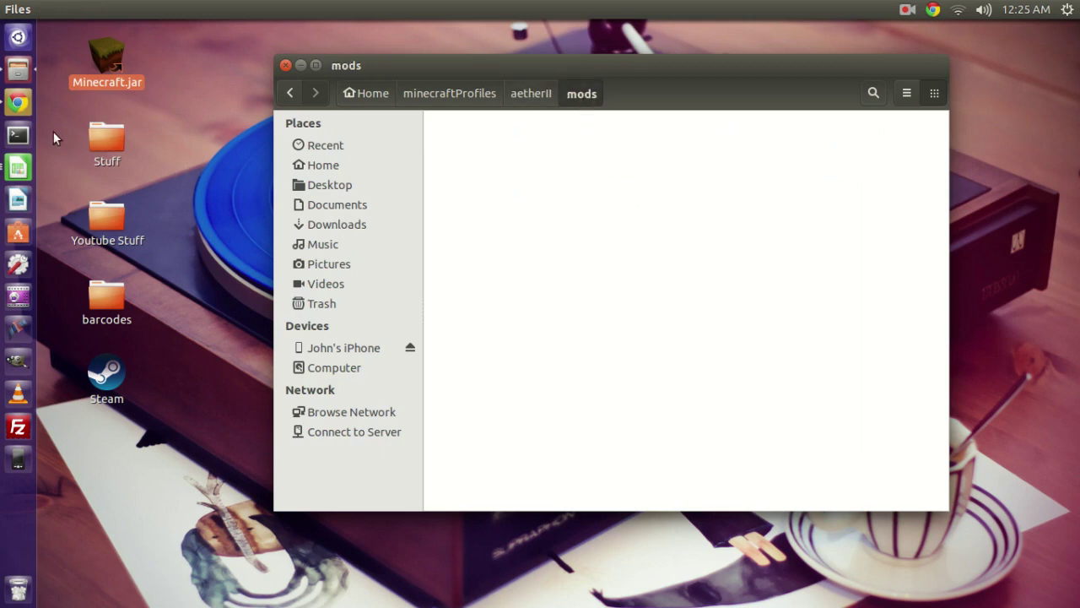
Move aether.jar and gilded-games-util.jar from Downloads into the aetherII mods folder, and close both file windows.
{"action": "right_click", "coordinate": [18, 76]}
{"action": "left_click", "coordinate": [76, 87]}
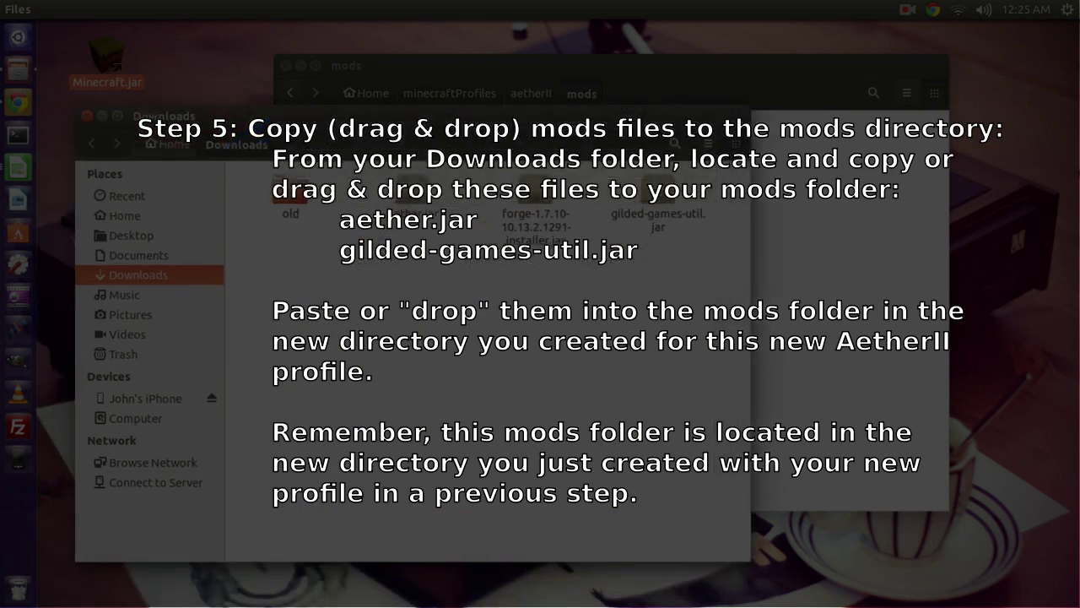
{"action": "left_click", "coordinate": [412, 192]}
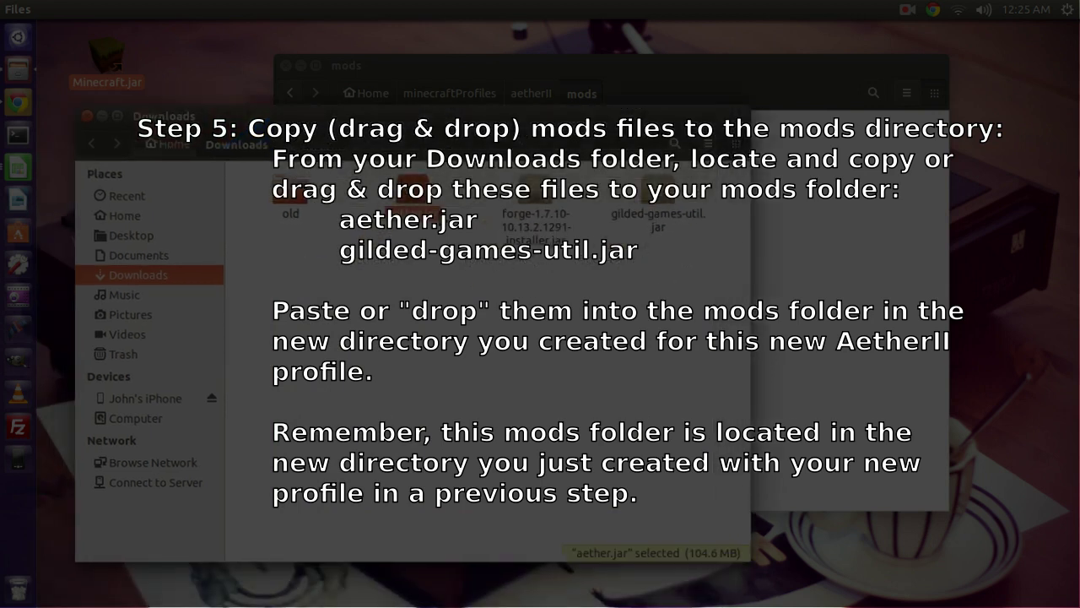
{"action": "left_click", "coordinate": [658, 194], "text": "ctrl"}
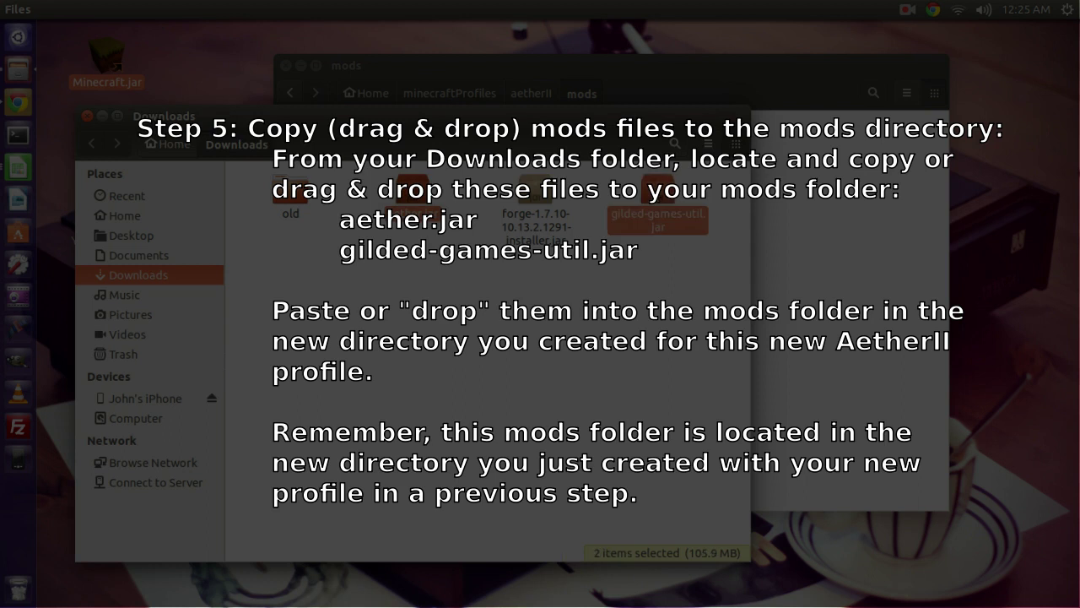
{"action": "left_click", "coordinate": [412, 199]}
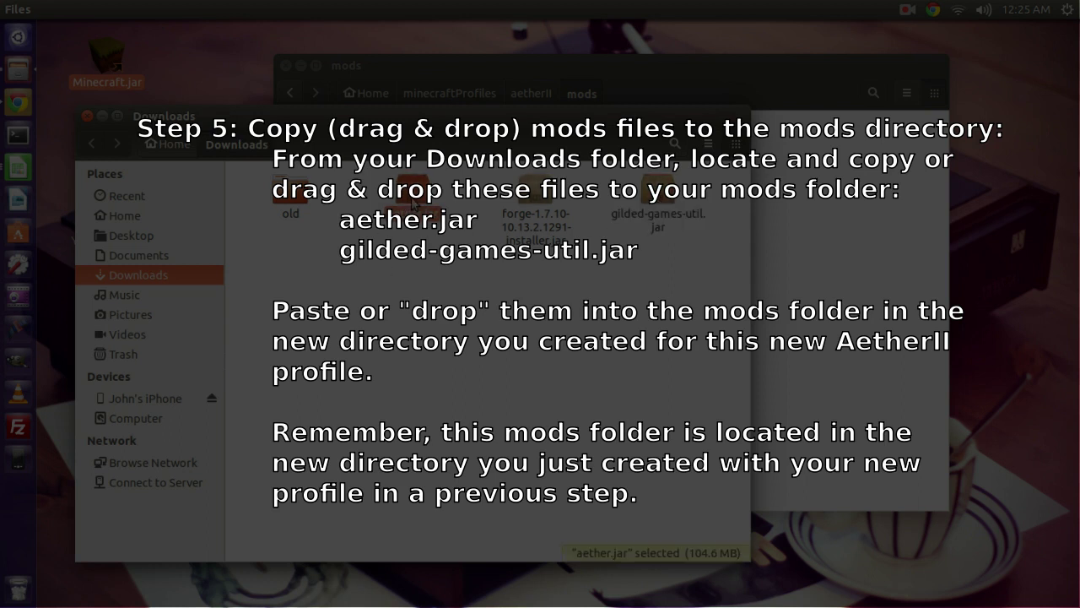
{"action": "left_click", "coordinate": [677, 204], "text": "ctrl"}
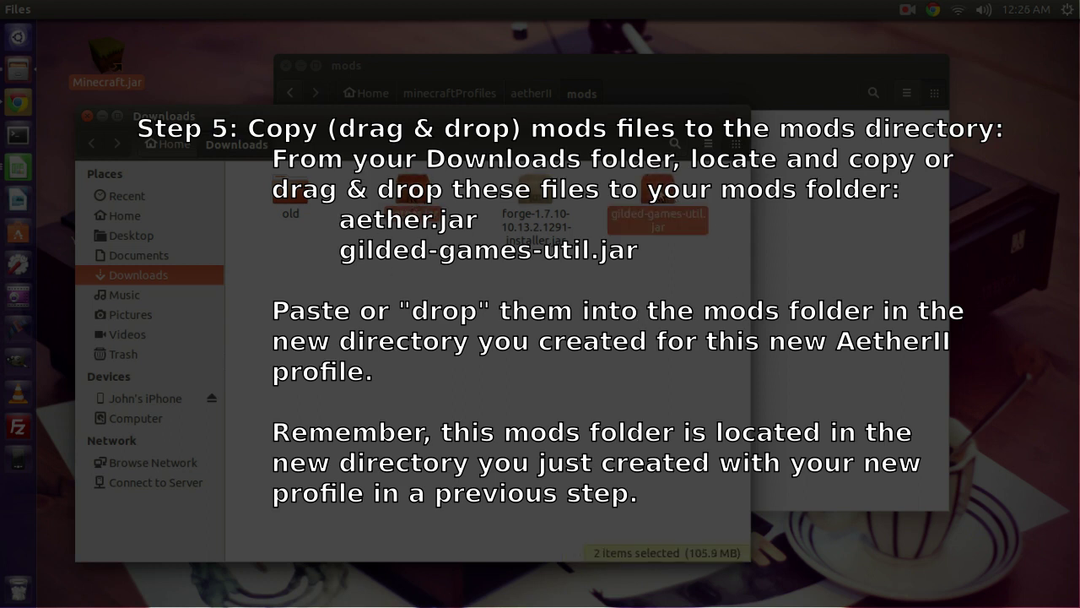
{"action": "left_click_drag", "start_coordinate": [667, 200], "coordinate": [823, 223]}
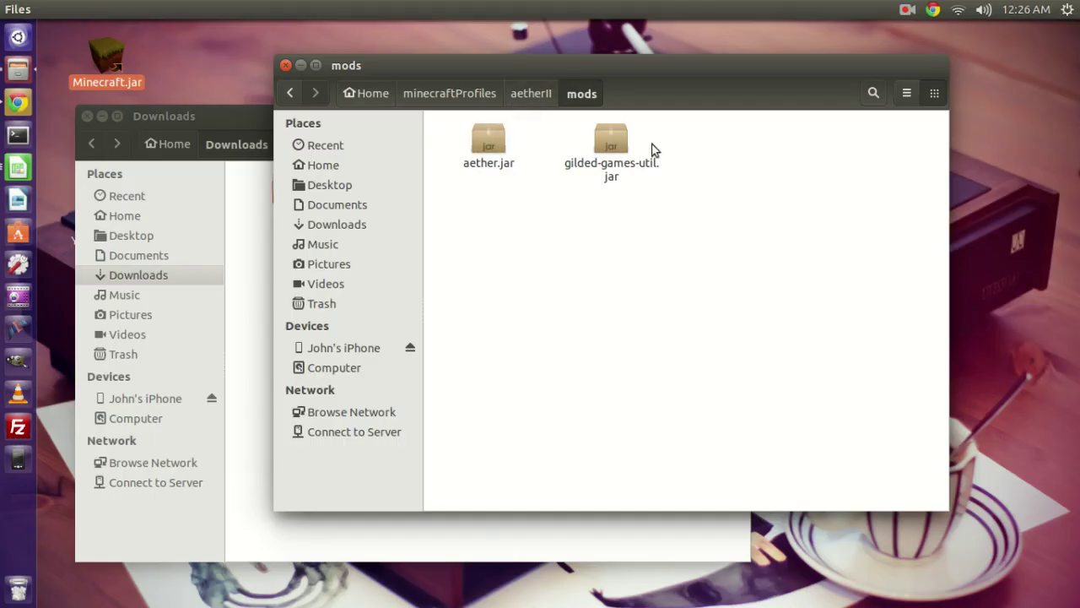
{"action": "left_click", "coordinate": [285, 65]}
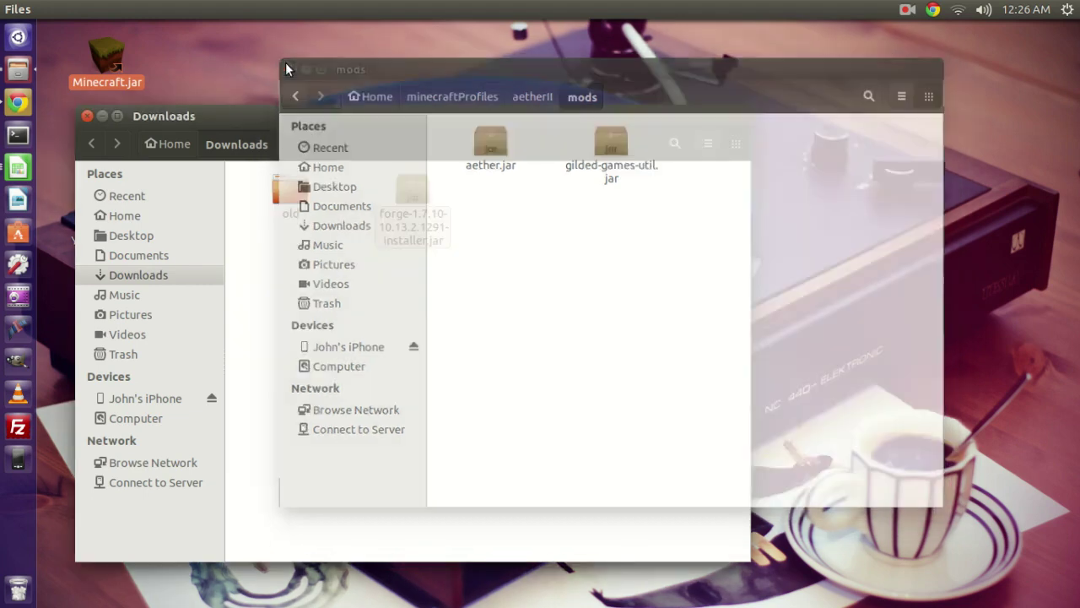
{"action": "left_click", "coordinate": [88, 116]}
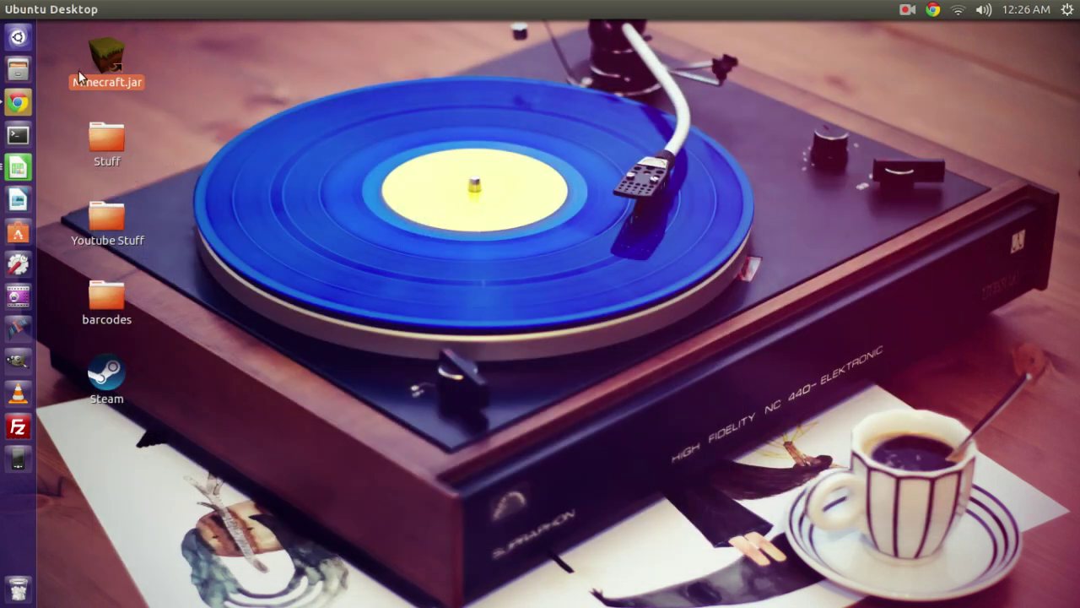
Open the Minecraft launcher from the desktop, select the AetherII profile and start the game with it.
{"action": "double_click", "coordinate": [112, 53]}
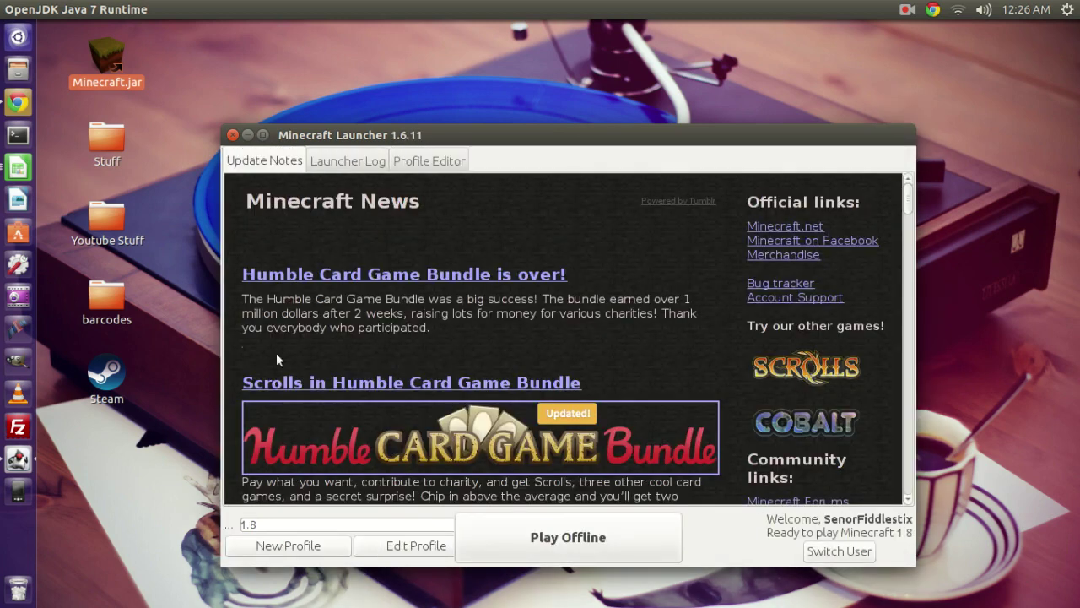
{"action": "left_click", "coordinate": [404, 526]}
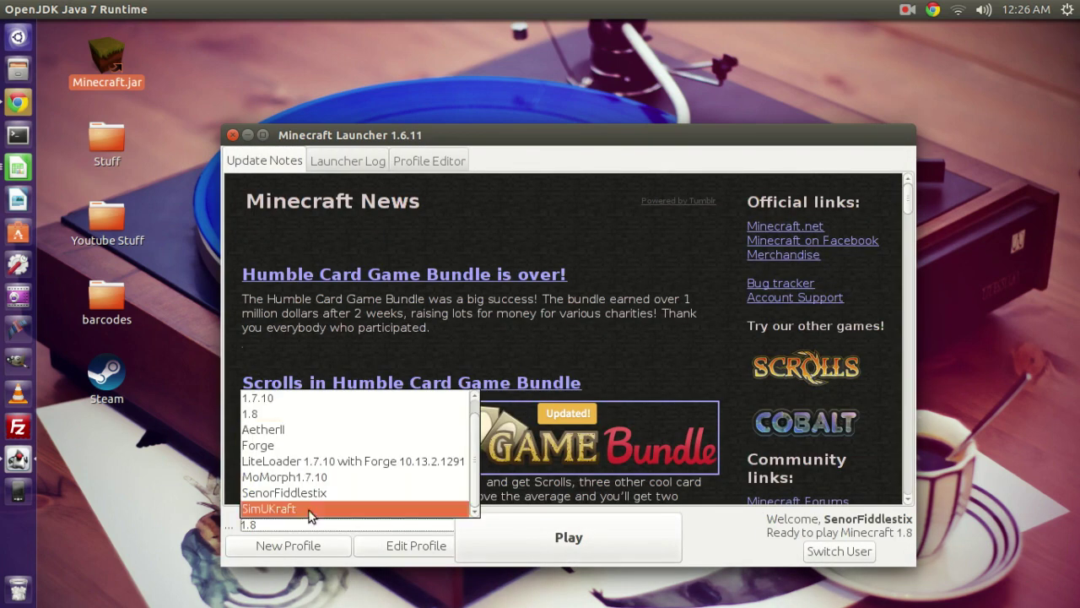
{"action": "left_click", "coordinate": [281, 431]}
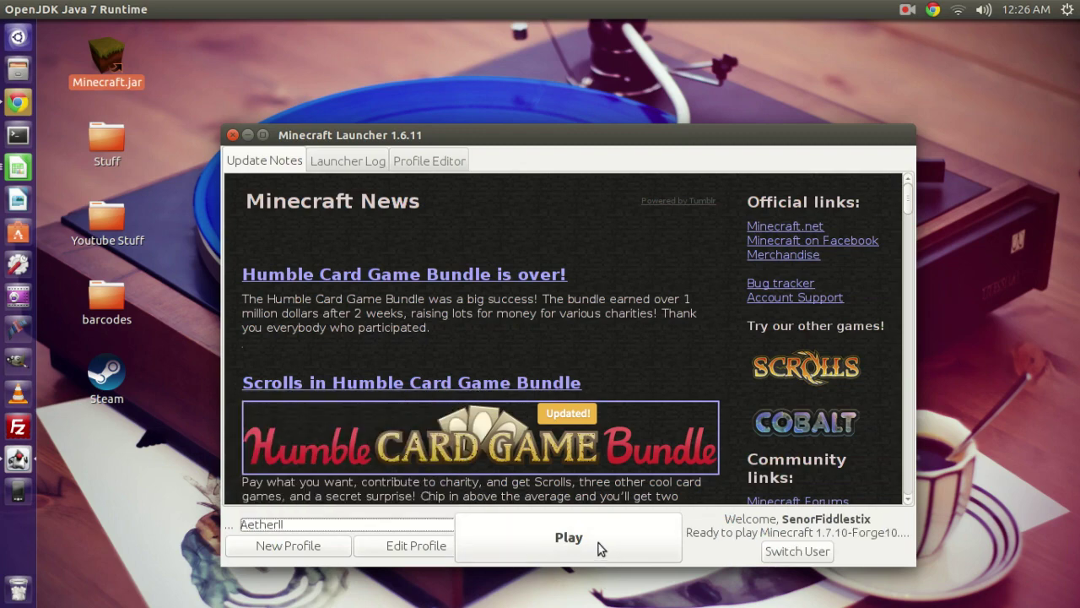
{"action": "left_click", "coordinate": [541, 537]}
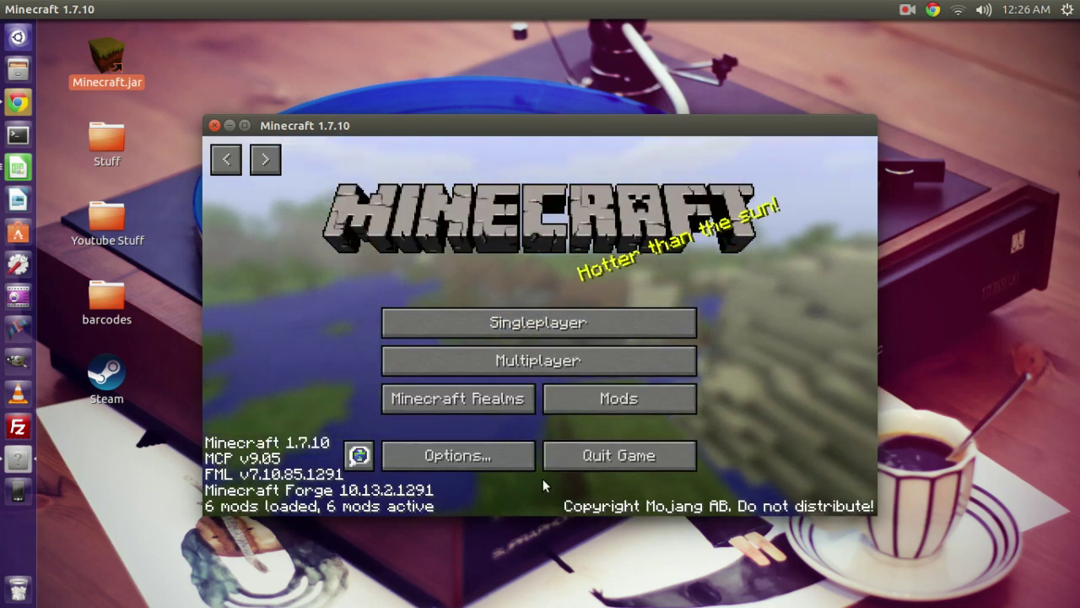
Check the game's mod list down to its last entries for Gilded Games Utility and Aether II, and return to the title screen.
{"action": "left_click", "coordinate": [632, 409]}
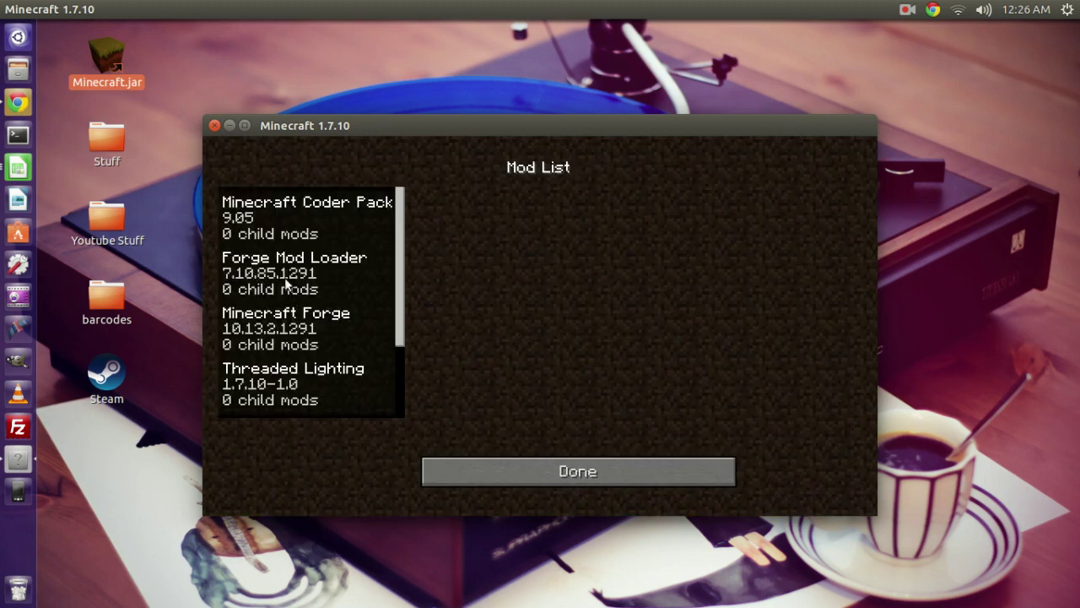
{"action": "left_click_drag", "start_coordinate": [400, 234], "coordinate": [402, 339]}
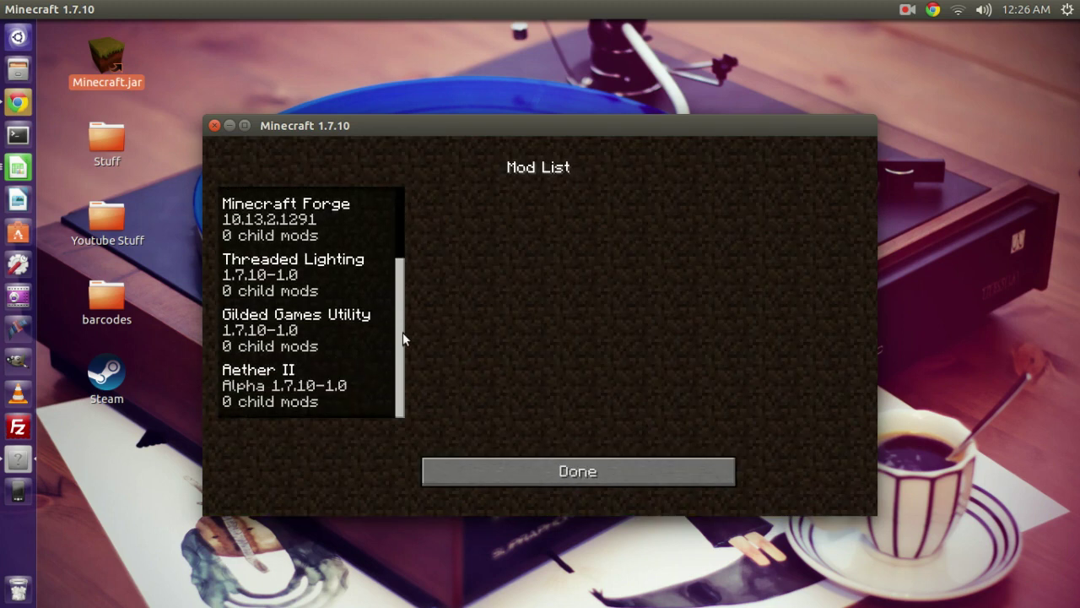
{"action": "left_click", "coordinate": [570, 474]}
Cycle the title screen between the standard Minecraft and Aether II menu themes, ending on the Aether II one.
{"action": "left_click", "coordinate": [265, 160]}
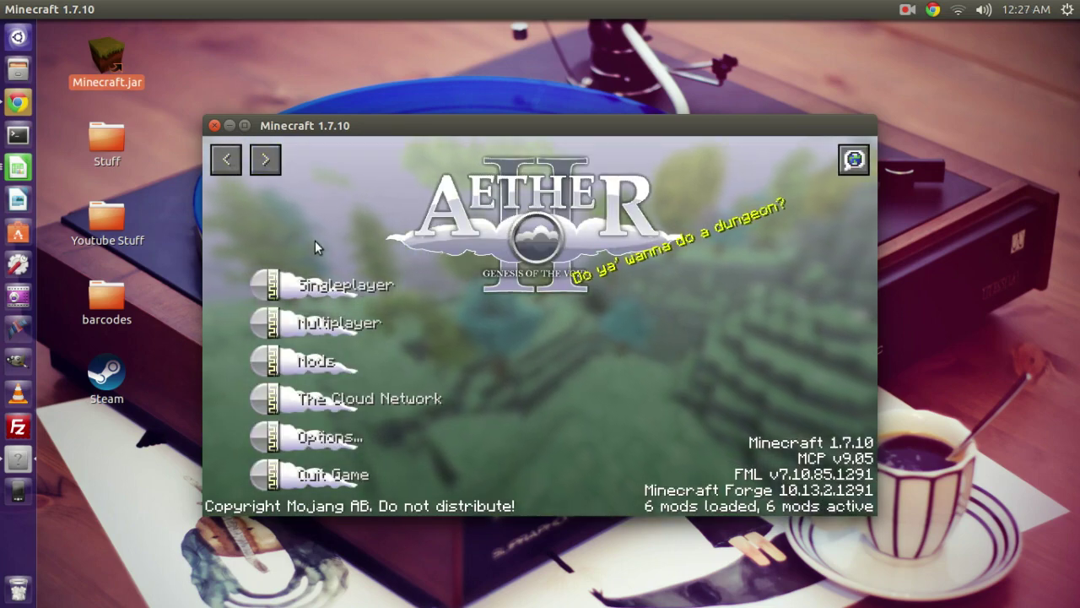
{"action": "left_click", "coordinate": [266, 162]}
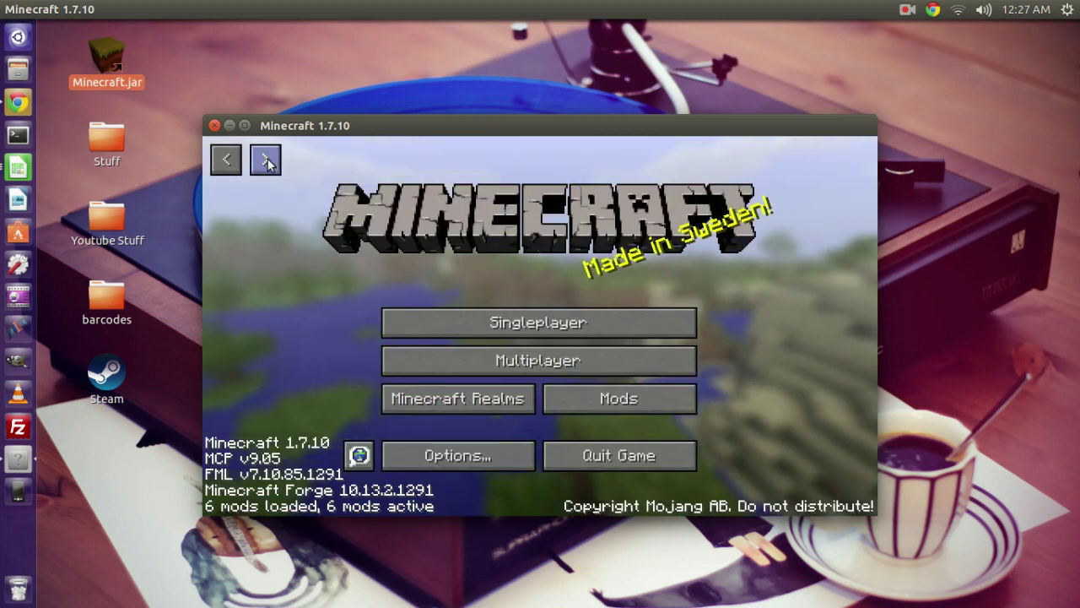
{"action": "left_click", "coordinate": [266, 162]}
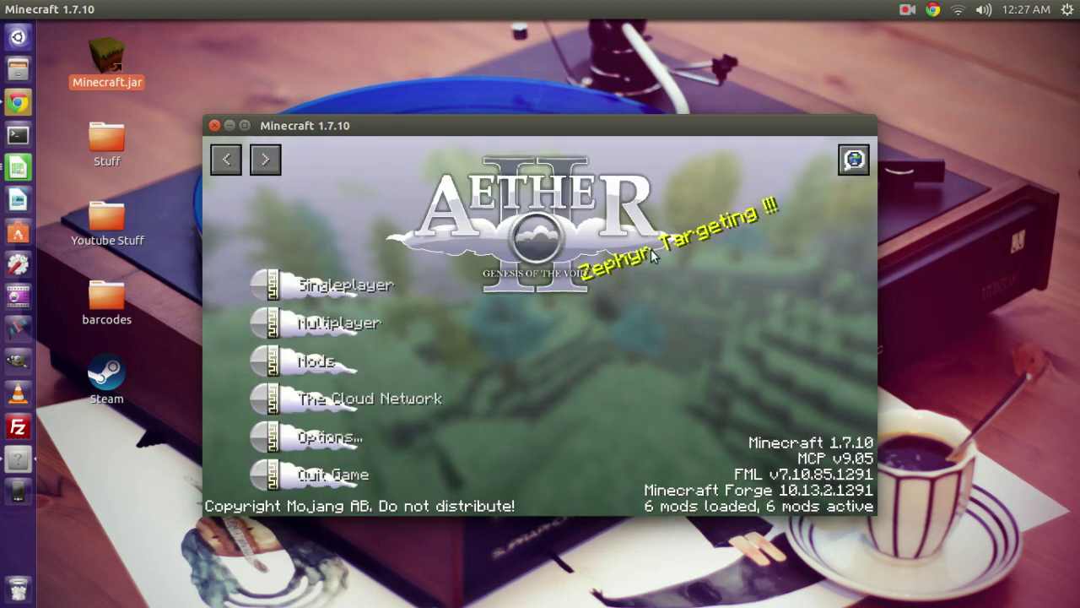
{"action": "left_click", "coordinate": [265, 160]}
{"action": "left_click", "coordinate": [265, 160]}
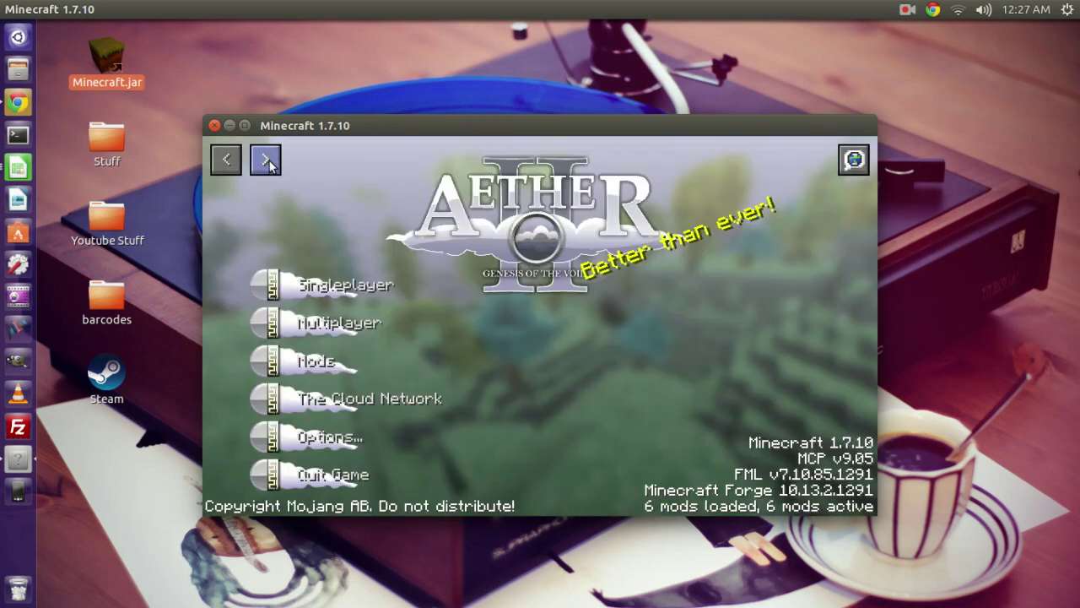